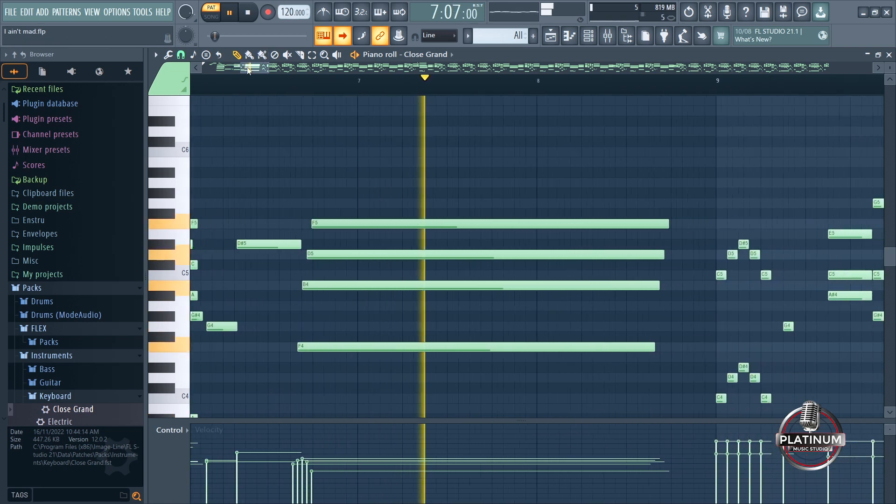
Review the existing piano pattern during playback, auditioning black keys such as D#5, A#4, F#4 and G#4, and stop playback
left_click_drag(244, 71, 221, 71)
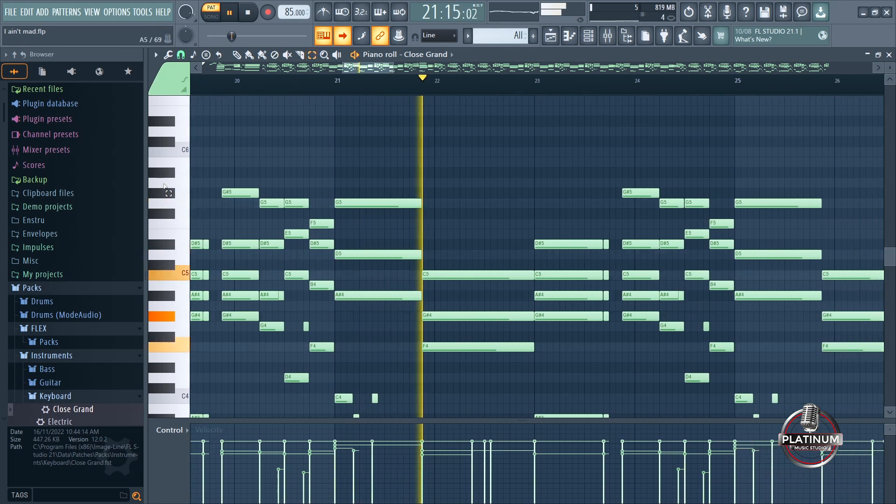
left_click(164, 246)
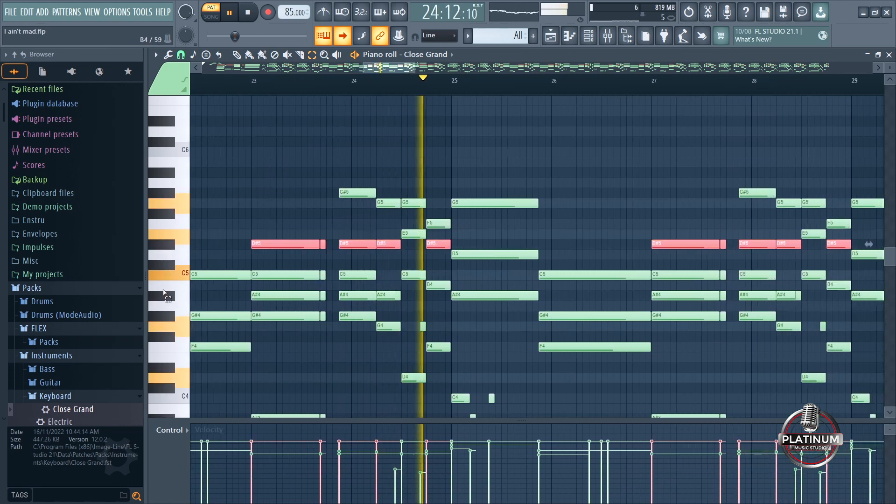
left_click(164, 297)
left_click(166, 337, "ctrl")
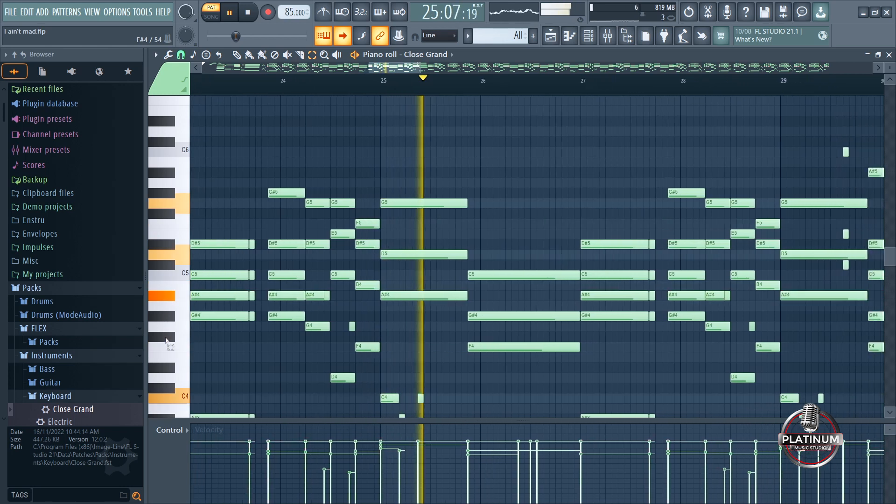
left_click(166, 319)
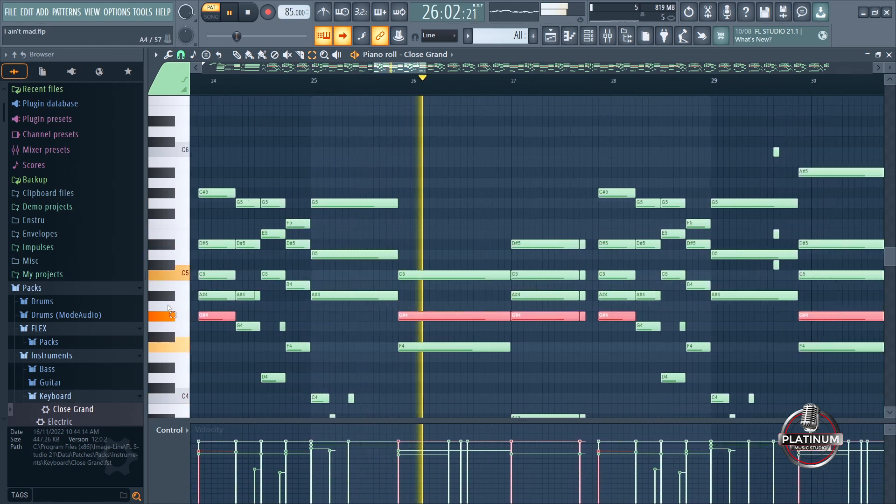
left_click(168, 306)
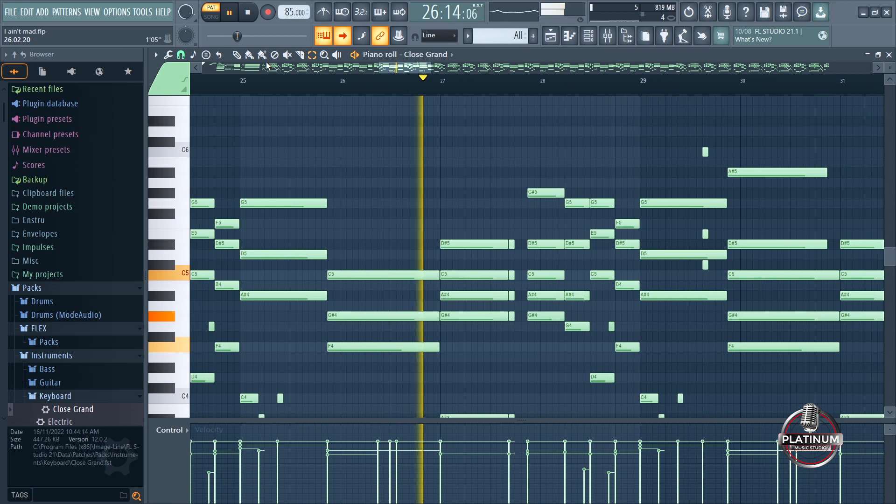
left_click(254, 16)
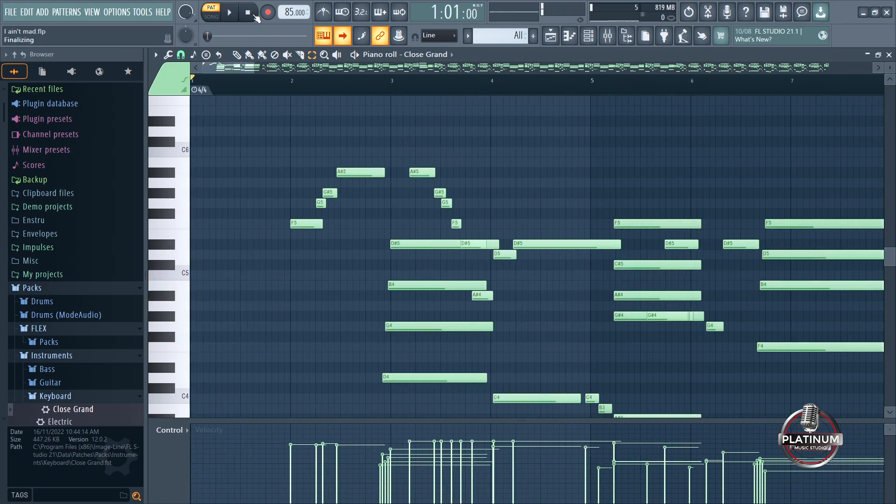
Switch to Pattern 2 and add a one-bar C#5 note in bar 1 followed by a one-bar C5 note in bar 2
left_click_drag(502, 36, 502, 30)
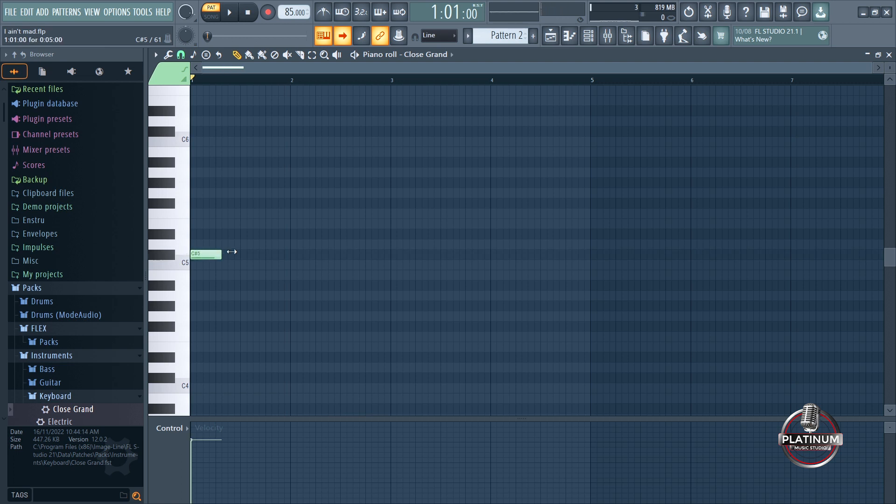
left_click(292, 265)
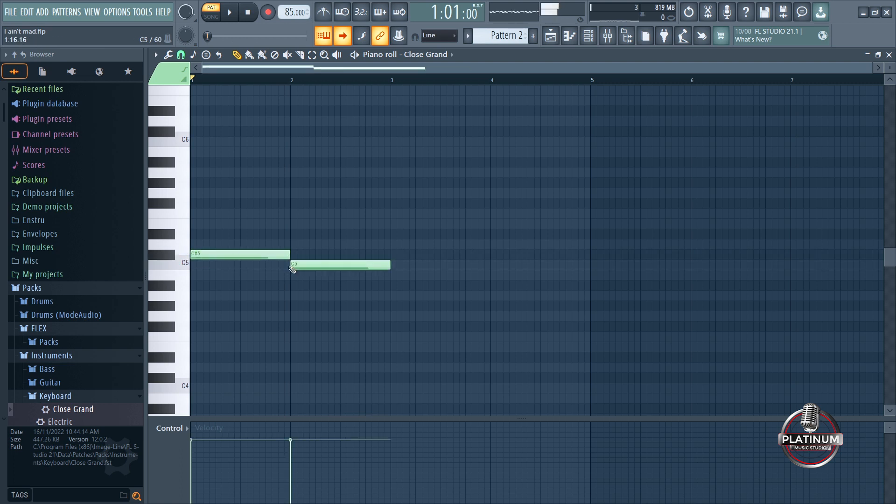
left_click(455, 215)
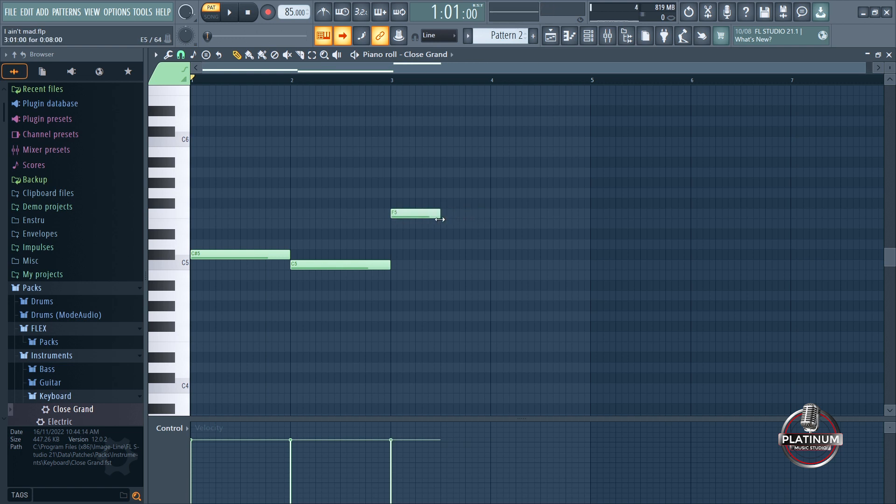
right_click(397, 215)
left_click(404, 216)
right_click(427, 216)
left_click(492, 216)
right_click(492, 217)
left_click(395, 240)
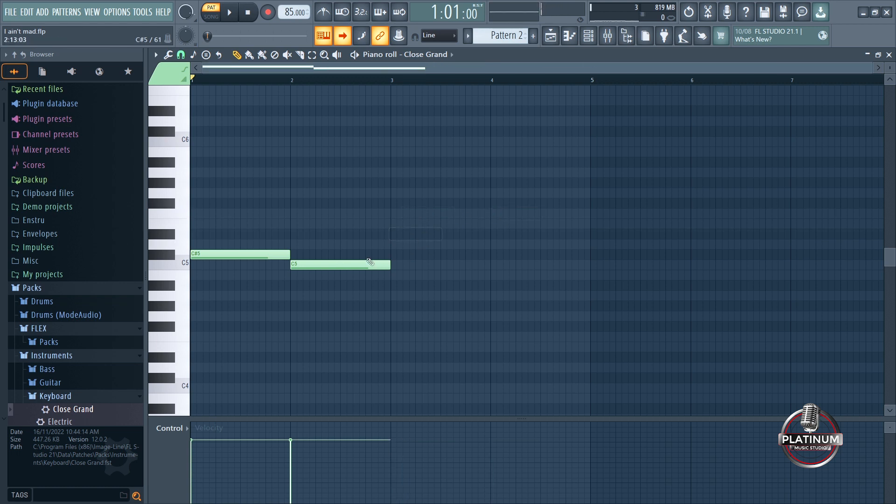
left_click(386, 233)
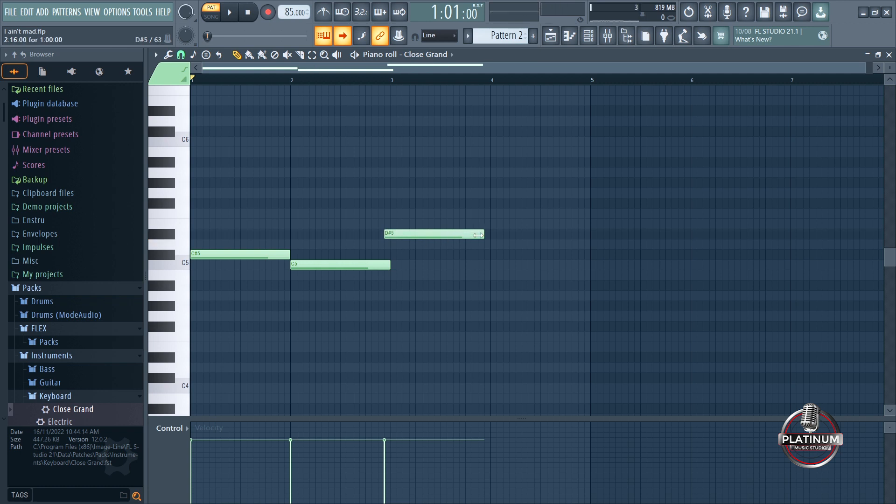
left_click(461, 206)
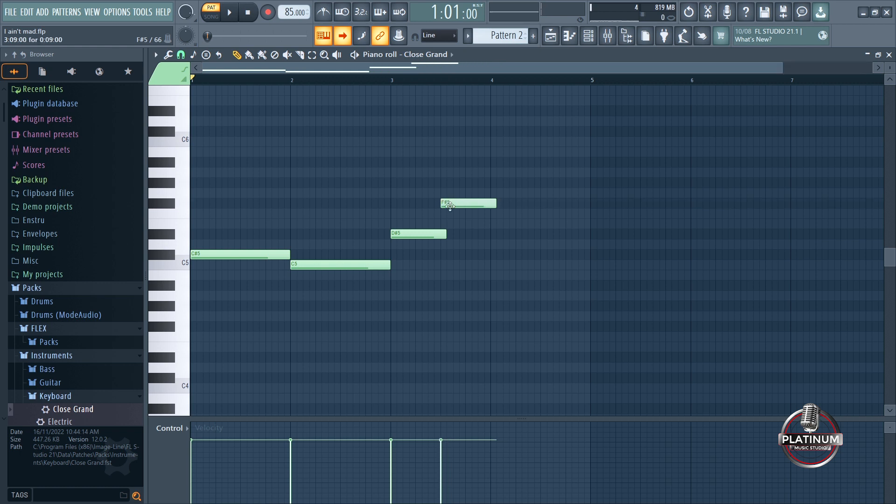
right_click(470, 202)
right_click(428, 233)
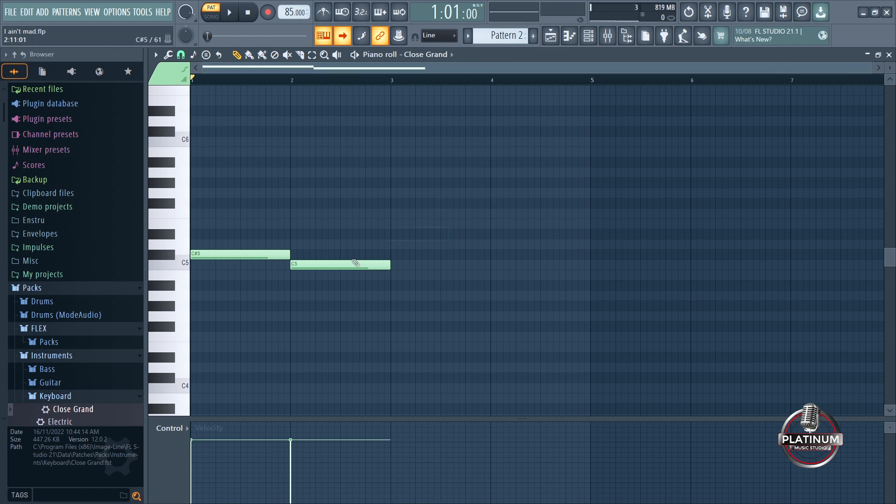
right_click(339, 265)
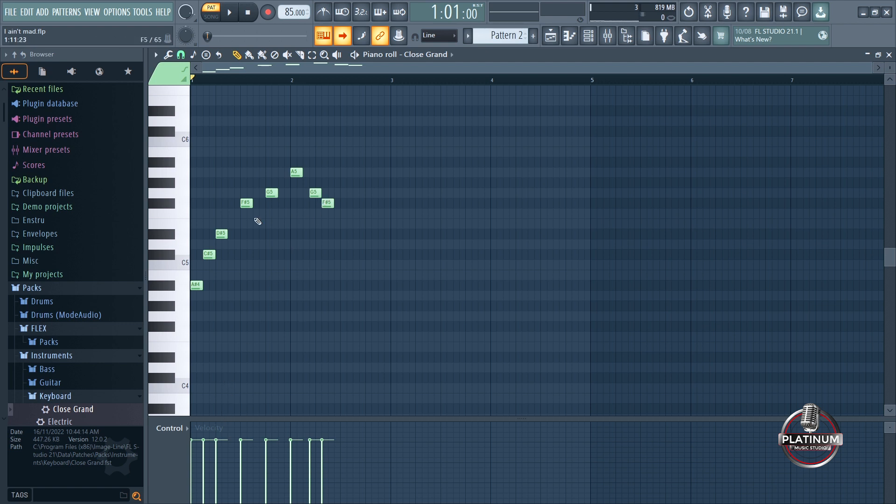
Play the melody while setting the A5 note's velocity to about 47% and the following G5 note's velocity to about 95%
key("space")
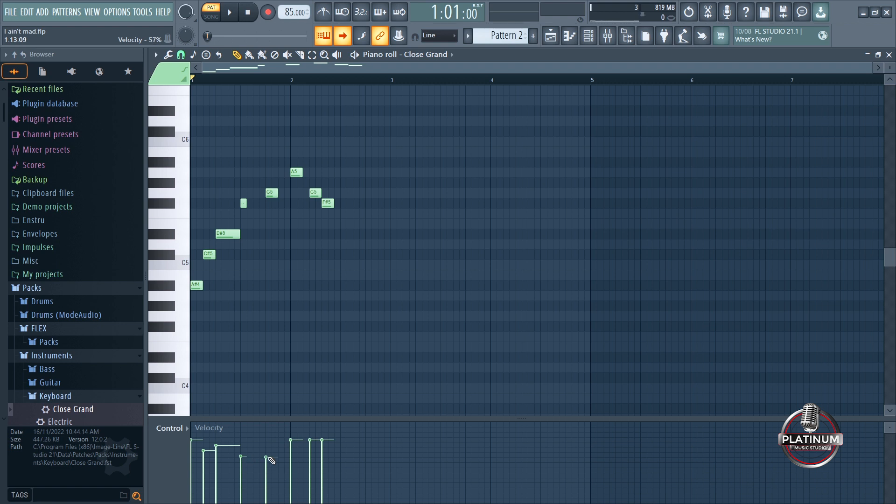
left_click(291, 466)
key("space")
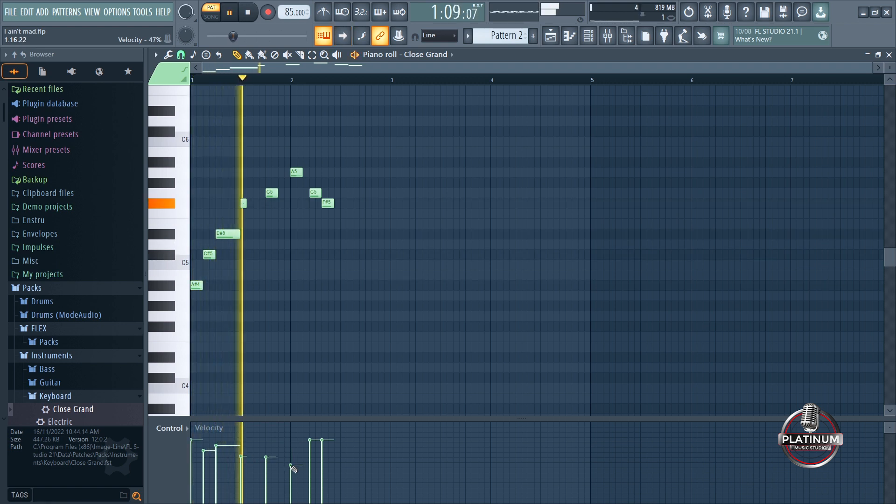
left_click(309, 427)
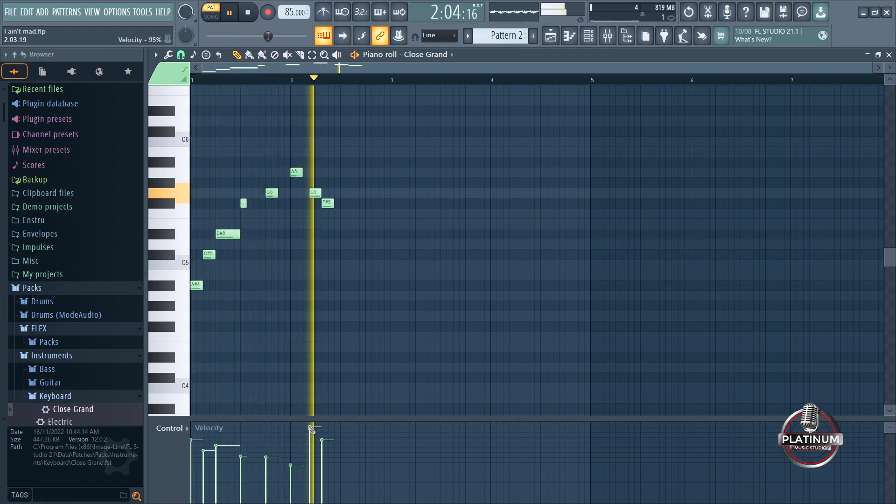
left_click(253, 13)
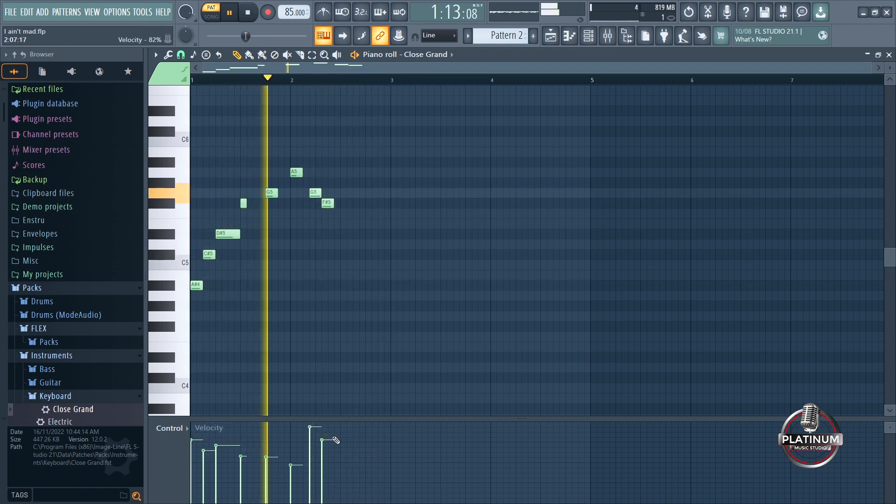
Raise the velocities of the F#5 and G5 notes in bar 1 to maximum and reduce the A5 note's velocity in bar 2
left_click_drag(241, 452, 239, 375)
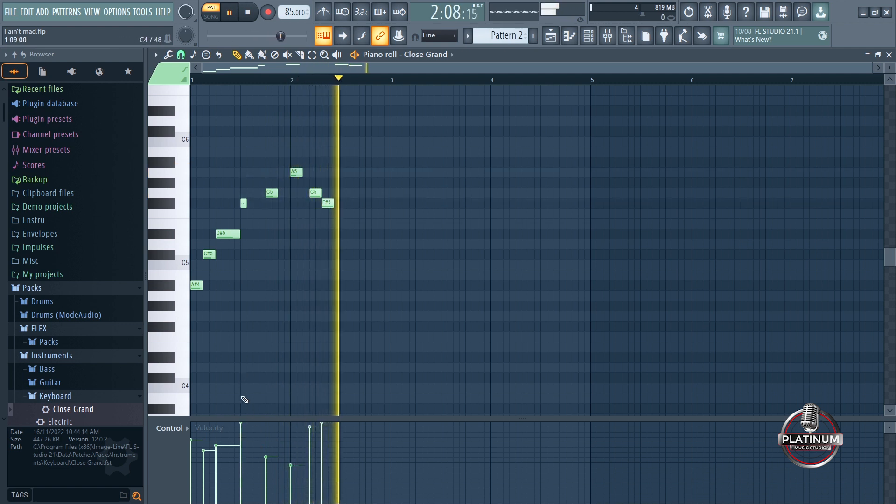
left_click_drag(263, 463, 282, 338)
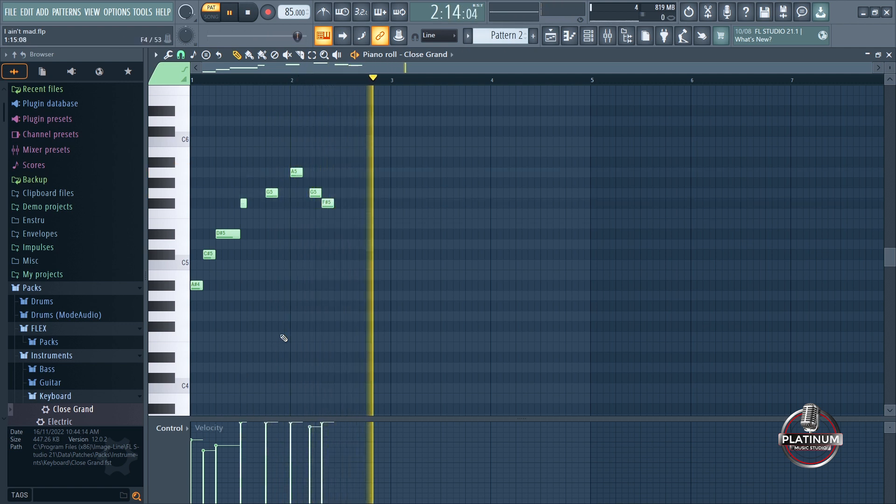
left_click(288, 459)
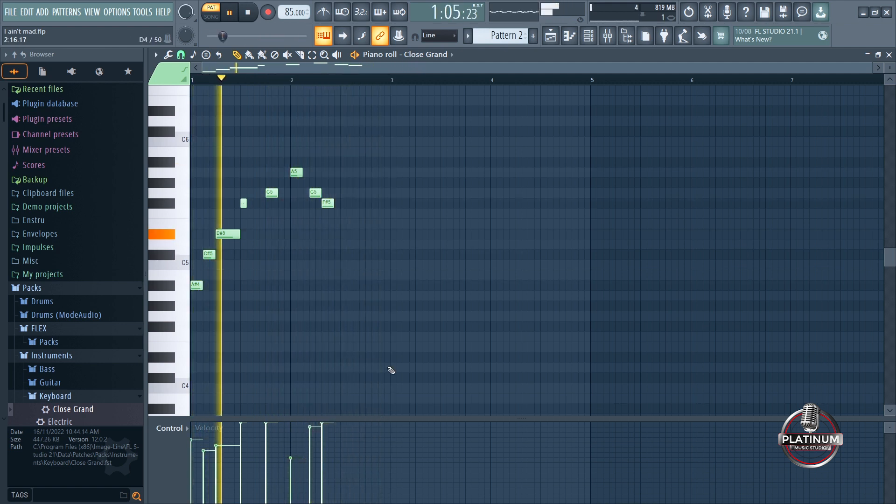
Add one-step A5 and F#5 notes late in bar 2, at 2:12 and 2:15, with the A5 note's velocity at maximum
left_click(362, 172)
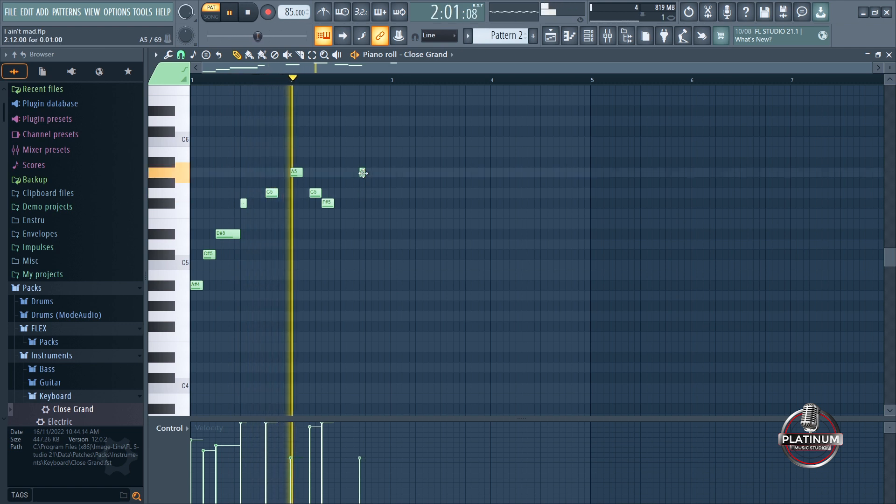
left_click_drag(358, 467, 381, 331)
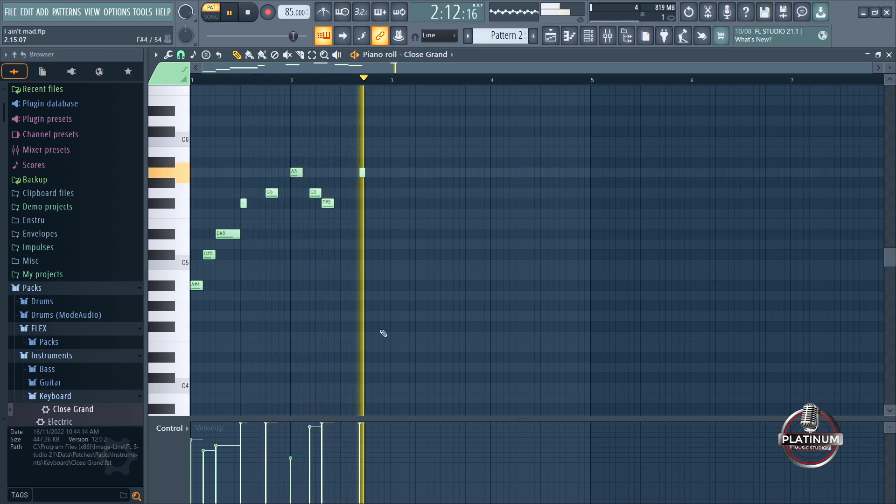
left_click(381, 203)
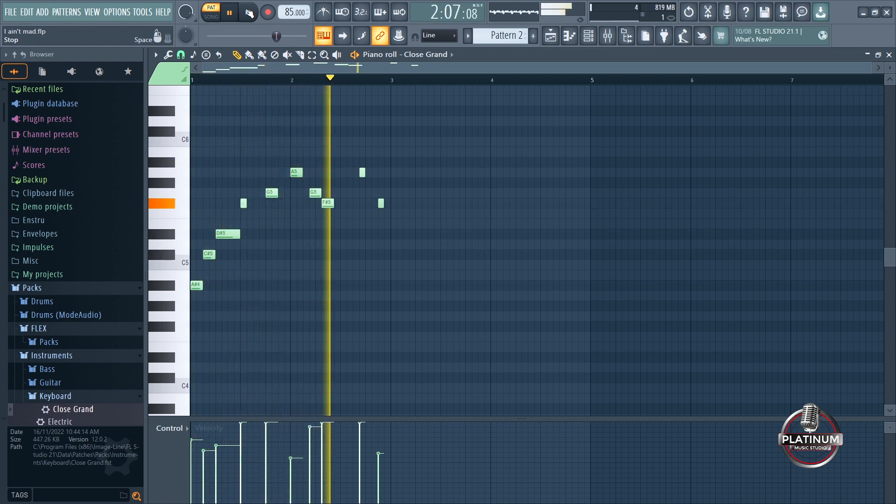
left_click(250, 13)
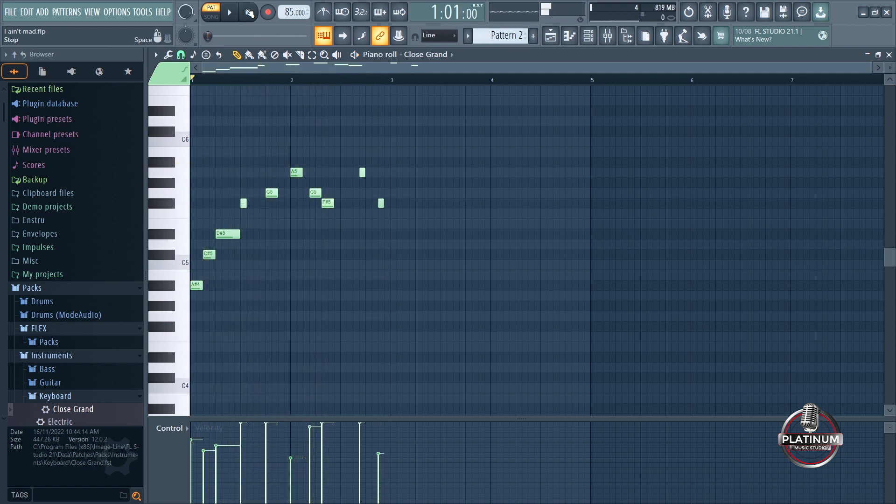
Replace the melody with one-step minor chord stamps rooted on A#4 at the pattern start and at 1:09
left_click(218, 56)
left_click(226, 133)
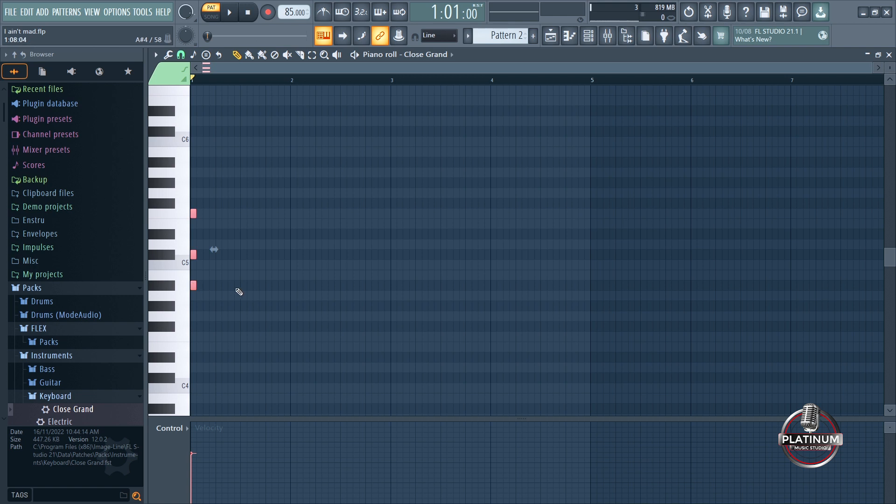
left_click(206, 55)
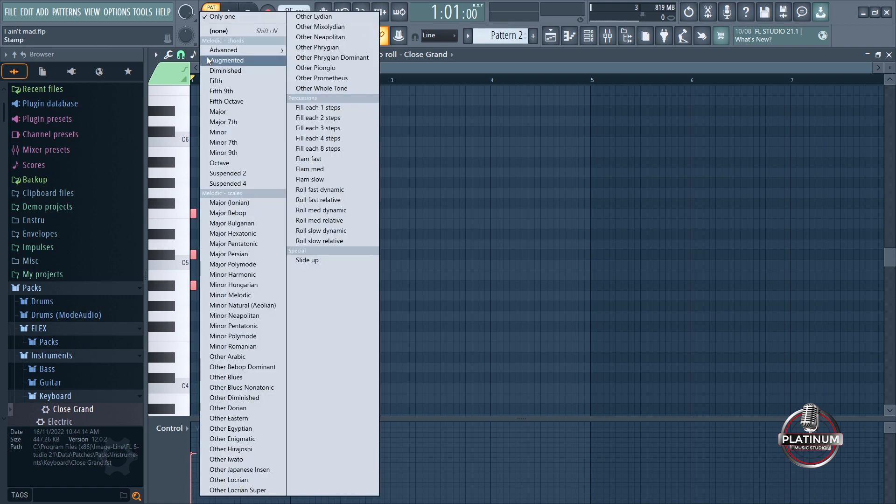
left_click(214, 139)
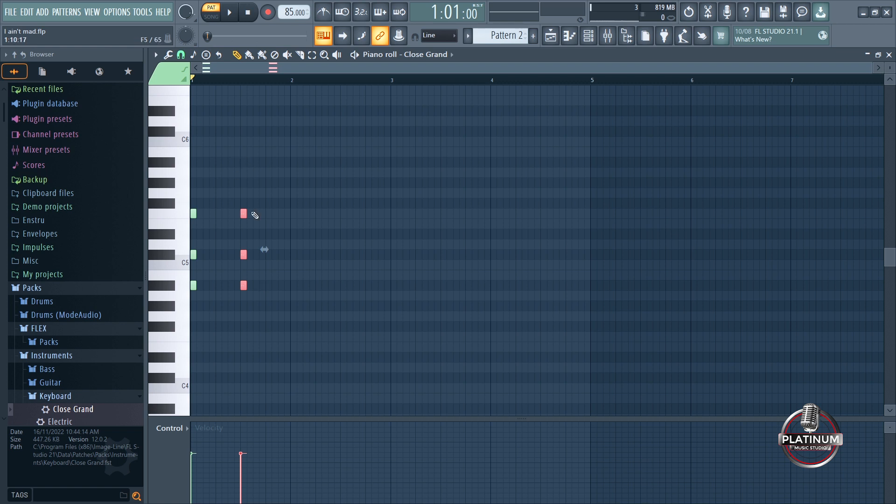
Play the pattern and add copies of the A#4 minor chord at 1:04 and 1:07
key("space")
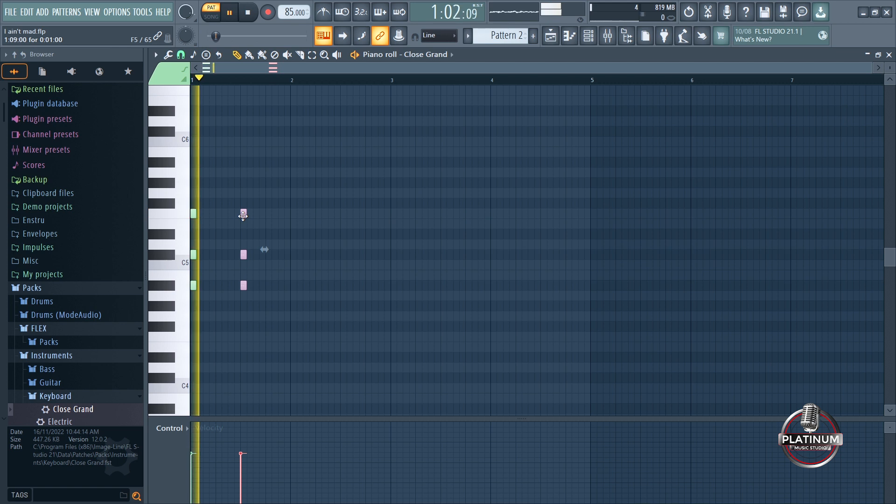
left_click(242, 214)
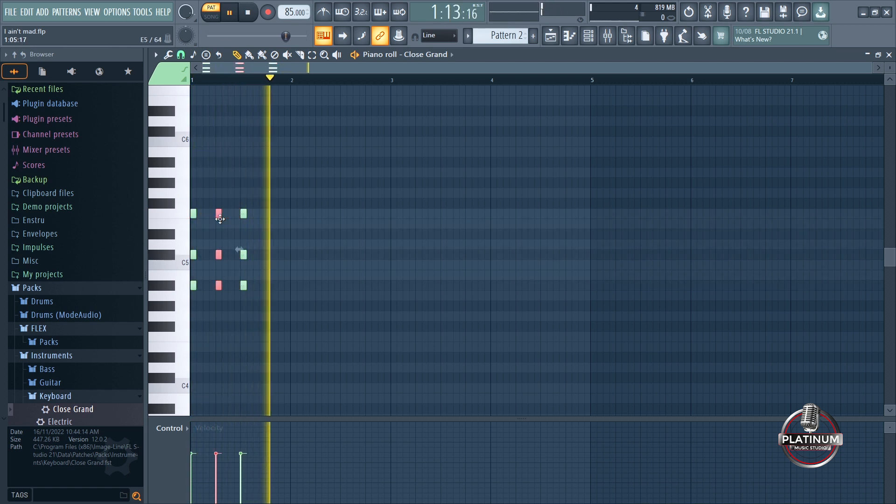
left_click(218, 214)
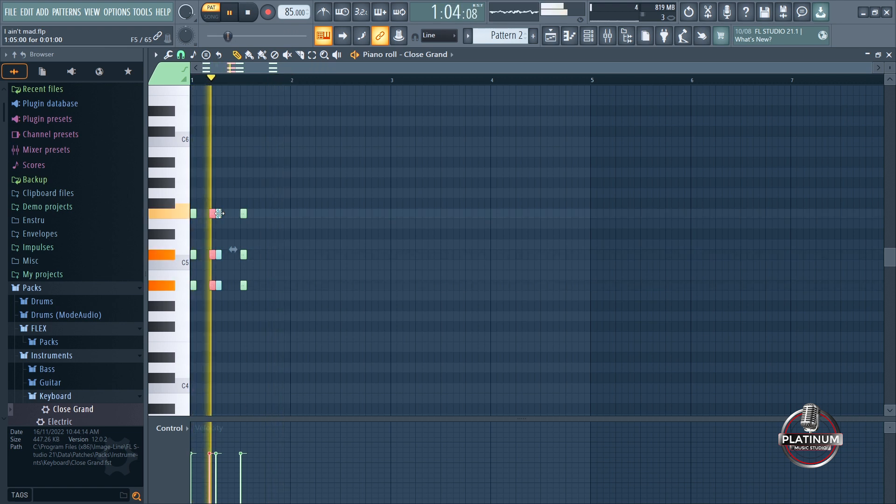
left_click_drag(219, 214, 235, 216)
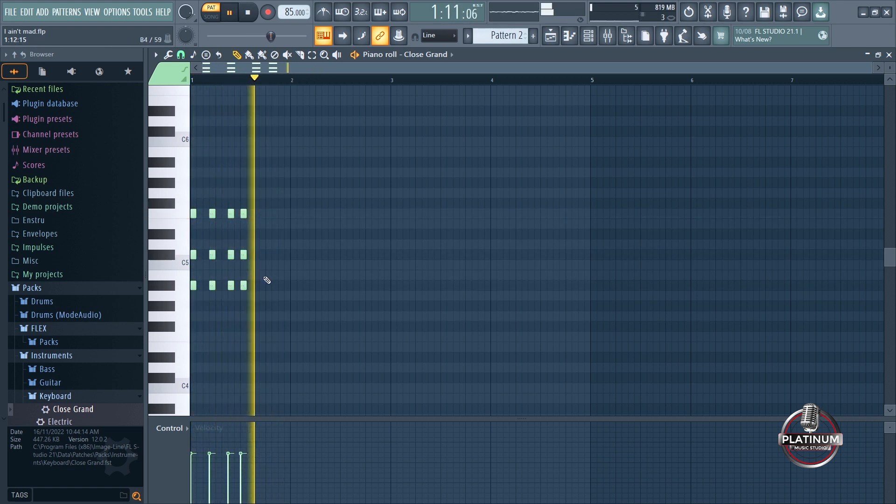
Add an A#2 bass note at the start of bar 1 and make it four steps long
scroll(267, 280, "down", 4)
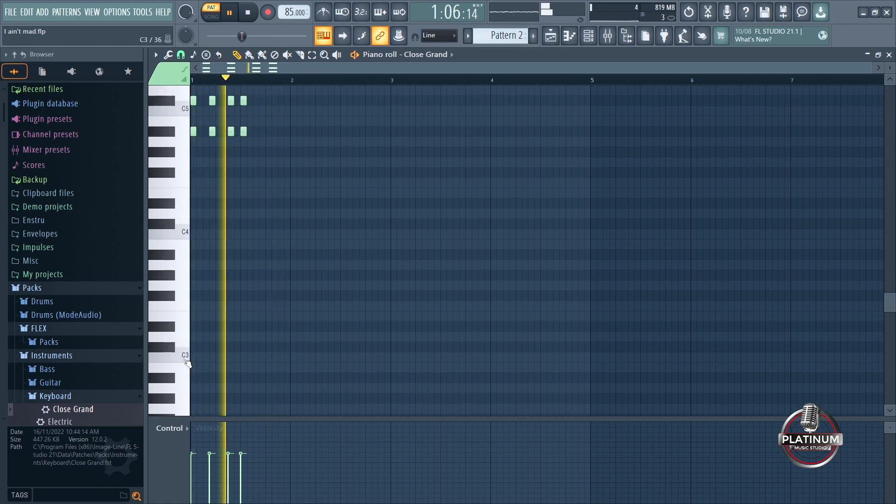
left_click(194, 378)
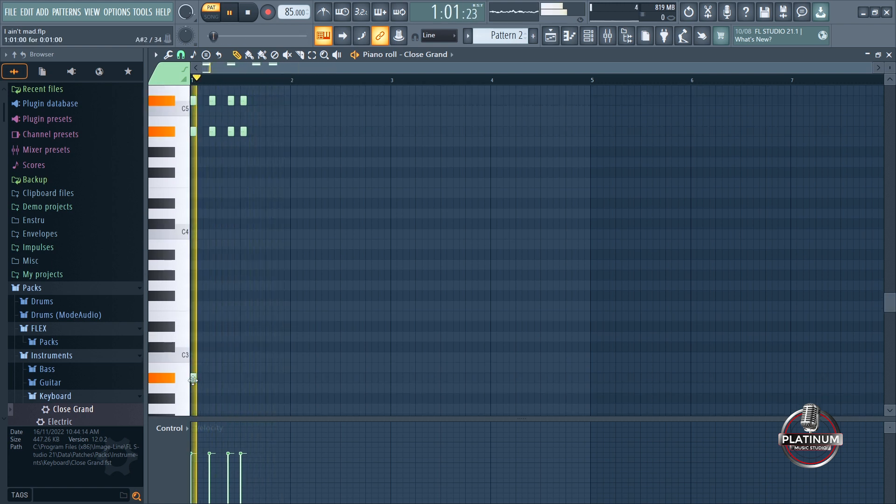
left_click_drag(195, 379, 220, 380)
left_click_drag(229, 380, 216, 380)
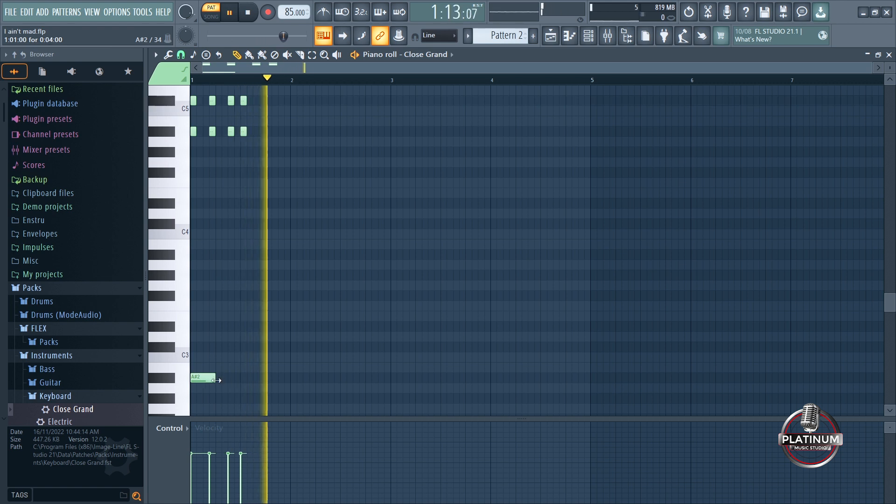
Add four-step bass notes C#3 at 1:09 and D#3 at 1:13
left_click(240, 348)
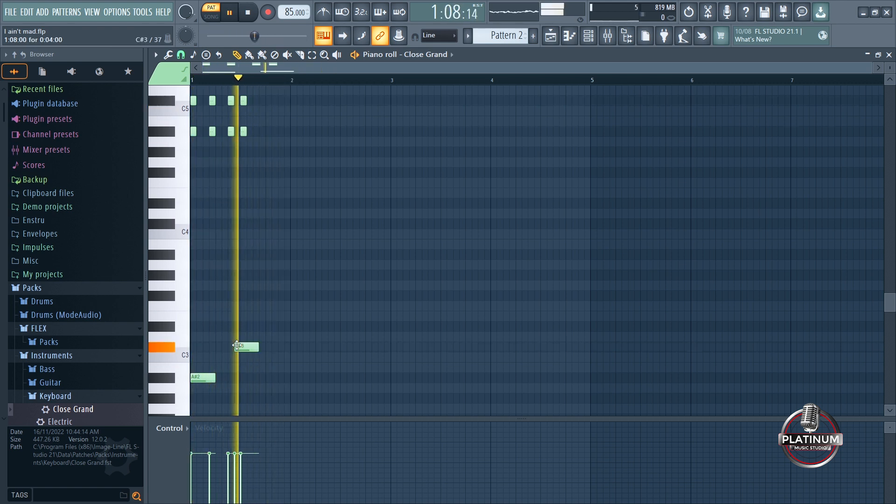
left_click_drag(240, 347, 246, 348)
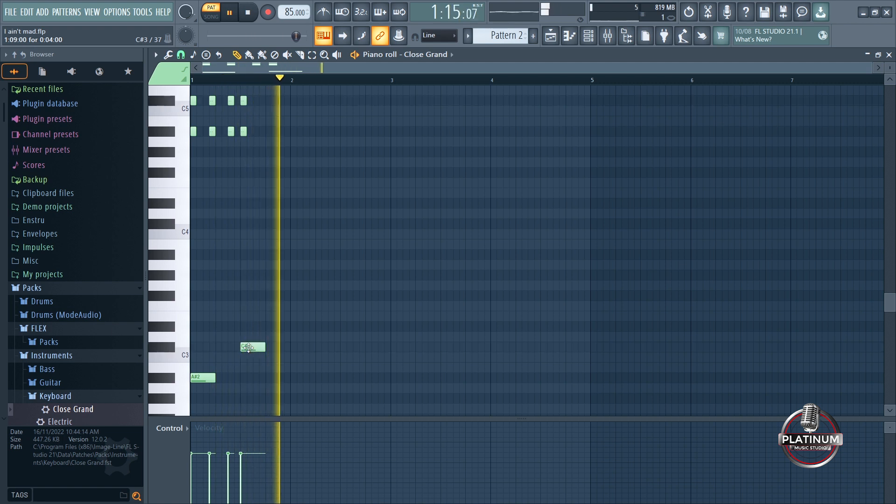
left_click(270, 327)
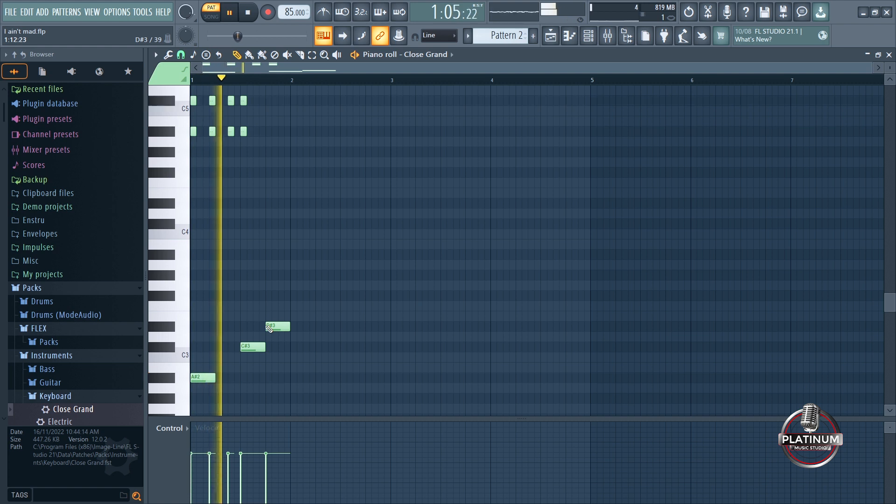
Add a descending run of one-step notes G5, F#5, F5 and D#5 from 1:13 to 1:16
scroll(267, 327, "up", 5)
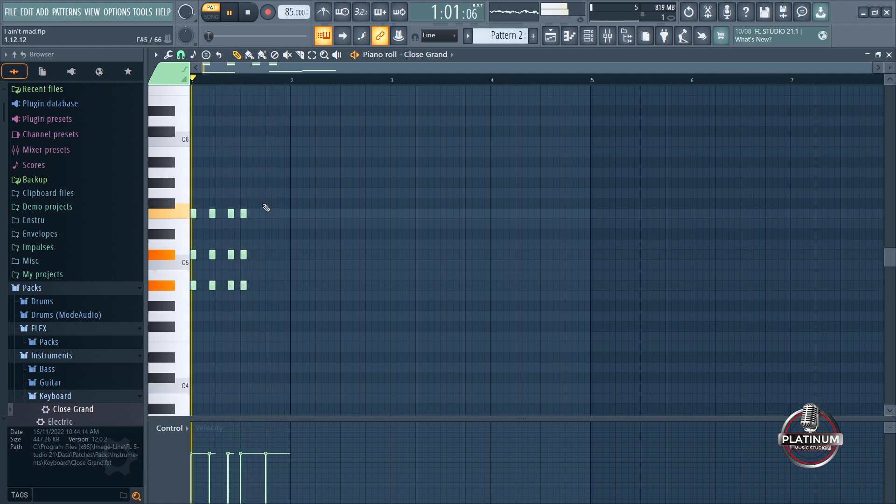
left_click(270, 193)
left_click_drag(290, 194, 271, 194)
left_click(275, 203)
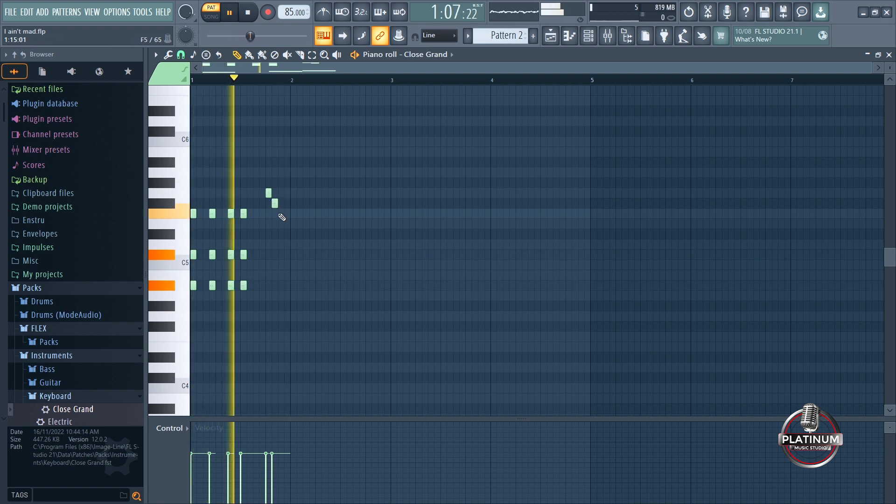
left_click(282, 214)
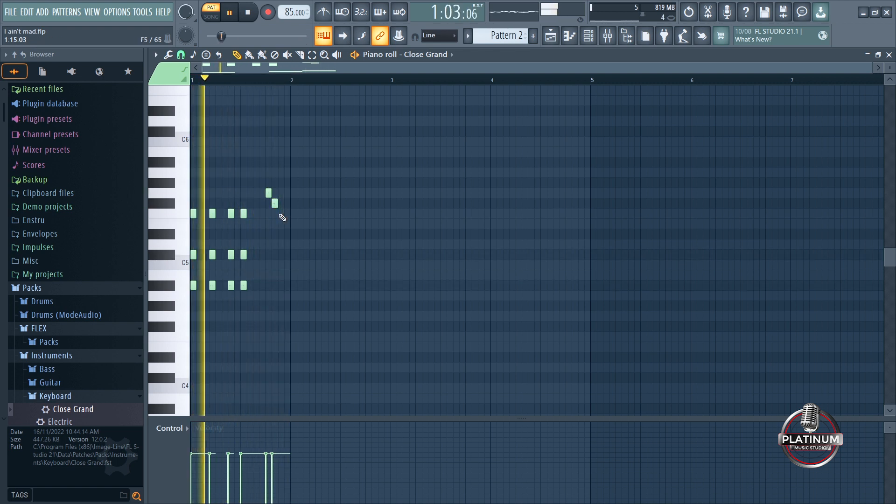
left_click(287, 234)
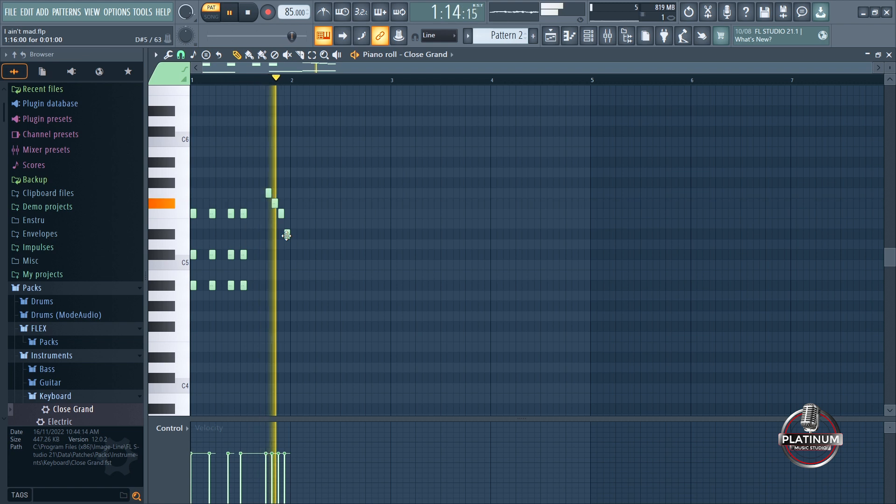
Transpose all notes up one octave, down two octaves, and back up one octave
scroll(286, 234, "down", 3)
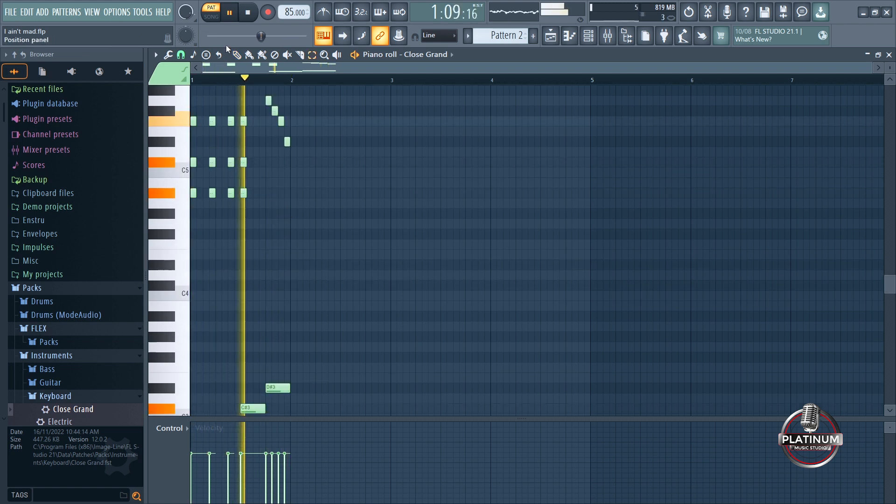
key("ctrl+Up")
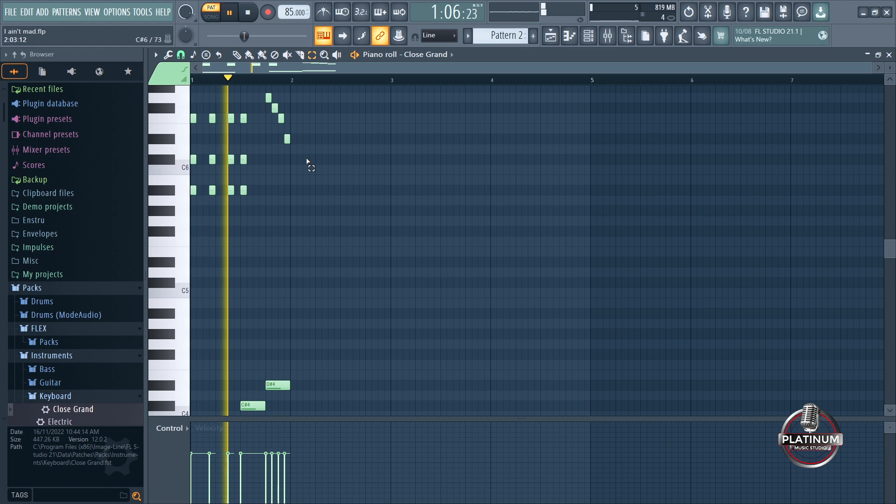
key("ctrl+Down")
key("ctrl+Down")
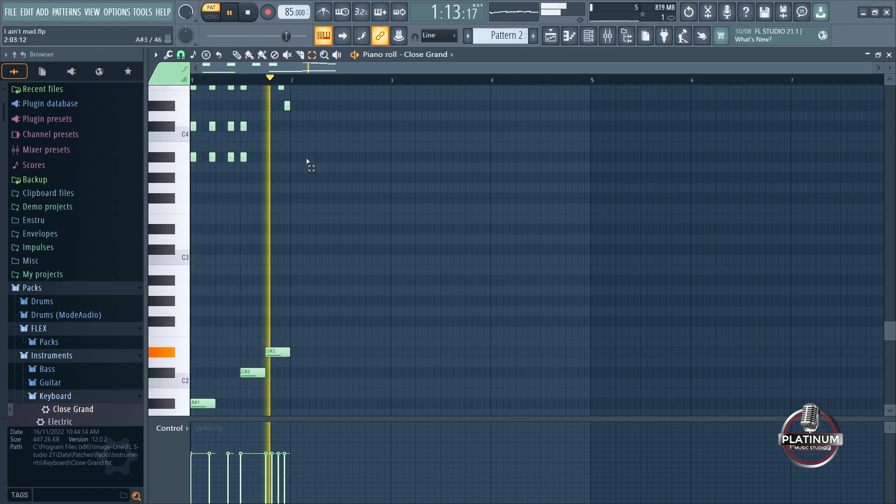
key("ctrl+Up")
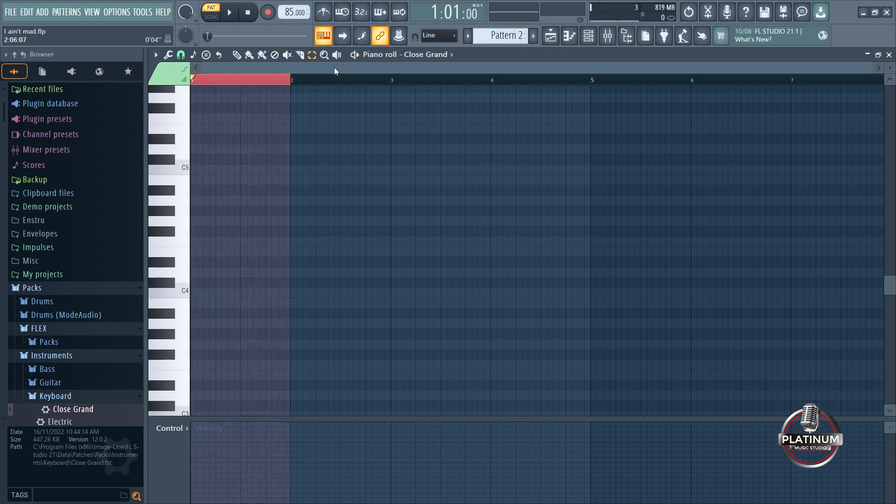
Stamp one-step Major 7th chords rooted on F4 at the pattern start, E4 at 1:09 and D#4 at 2:01
left_click(206, 55)
mouse_move(204, 52)
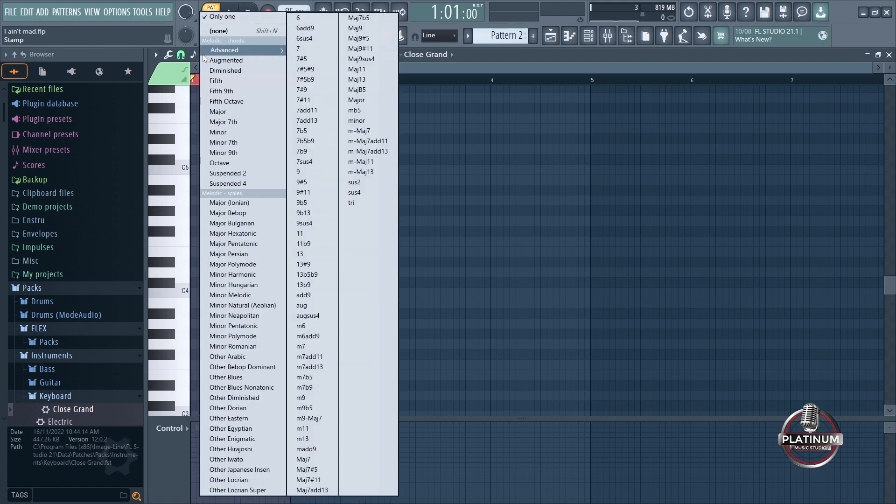
left_click(227, 123)
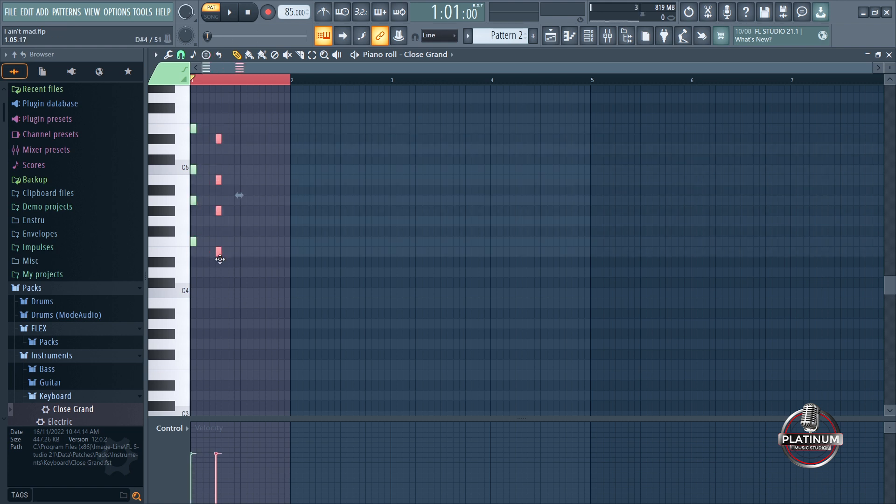
key("space")
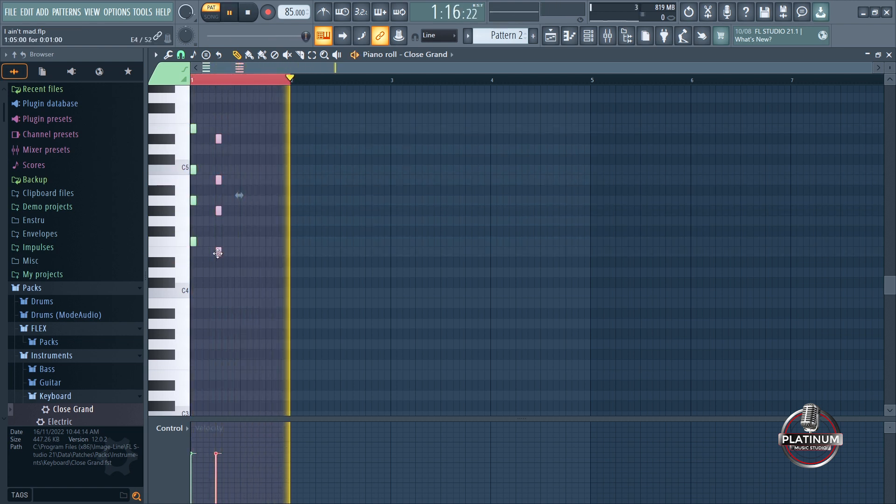
left_click_drag(218, 253, 292, 262)
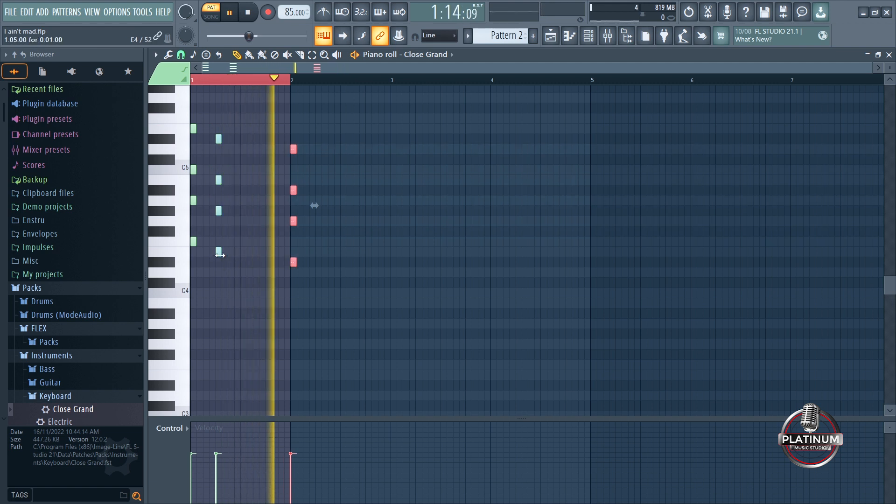
left_click_drag(218, 253, 241, 256)
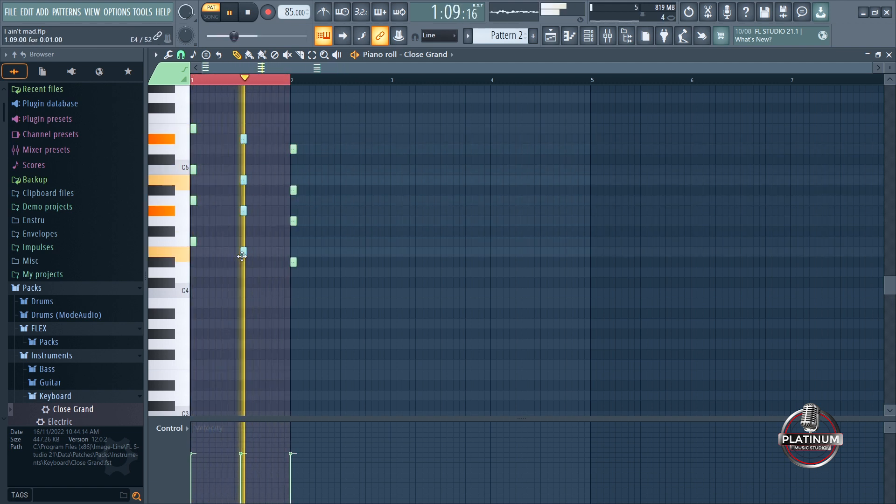
Stamp a Suspended 2 chord rooted on G4 at 2:05 and a Minor 7th chord rooted on D4 at 2:09
left_click(193, 54)
mouse_move(206, 51)
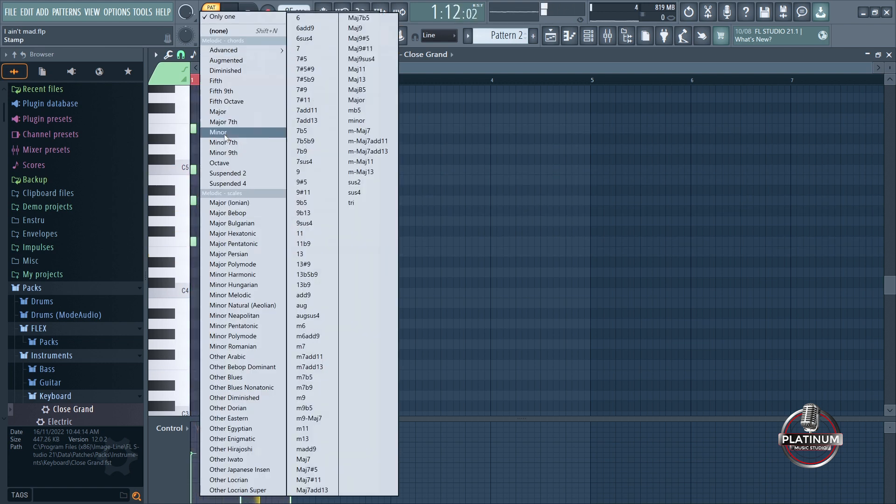
left_click(239, 174)
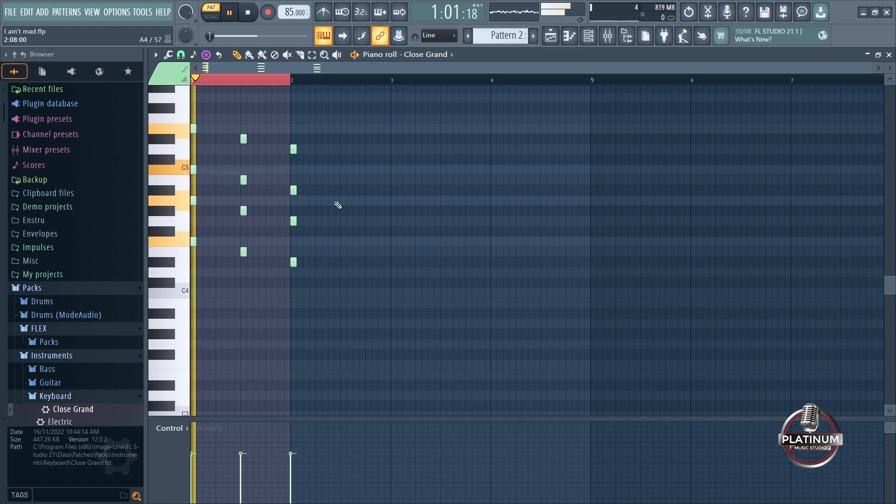
left_click(319, 221)
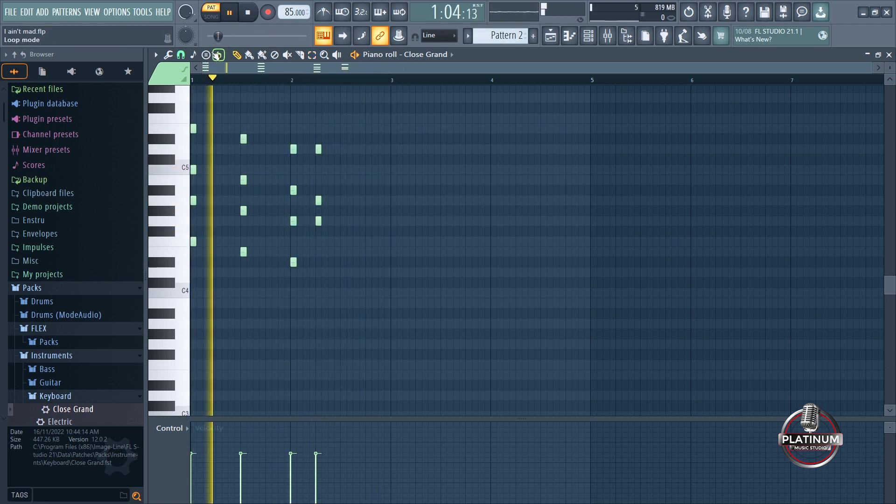
left_click(207, 55)
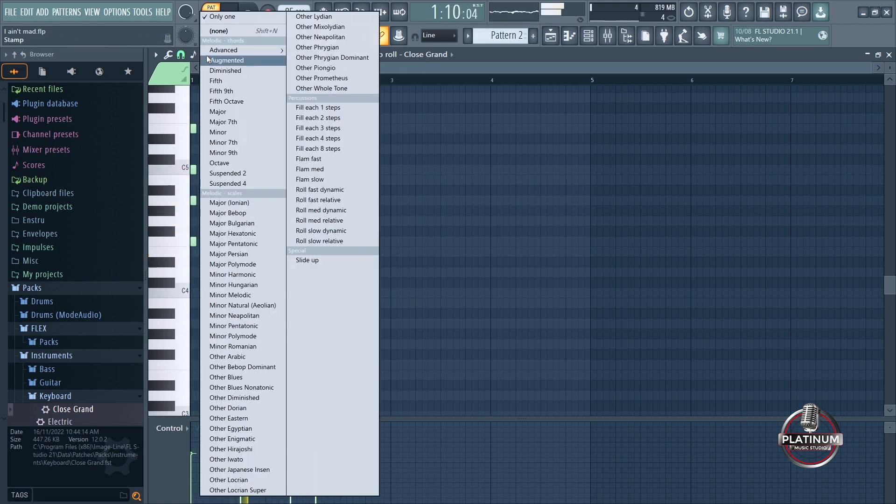
left_click(237, 140)
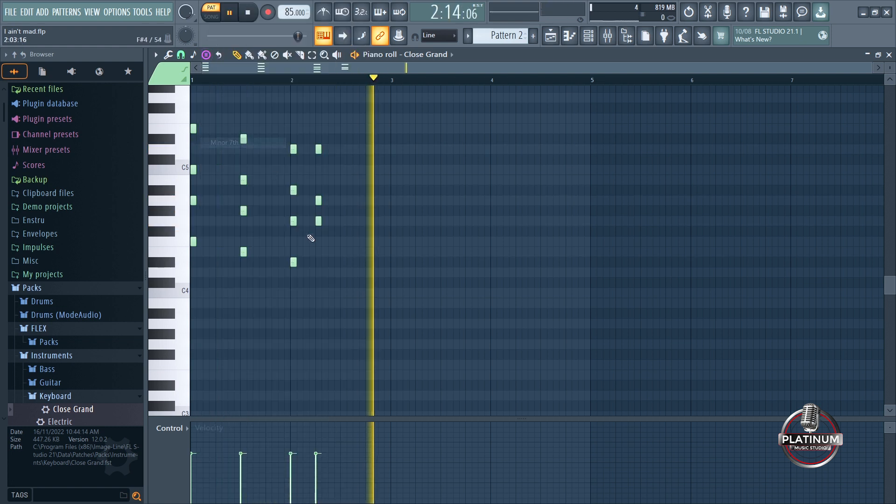
left_click(341, 274)
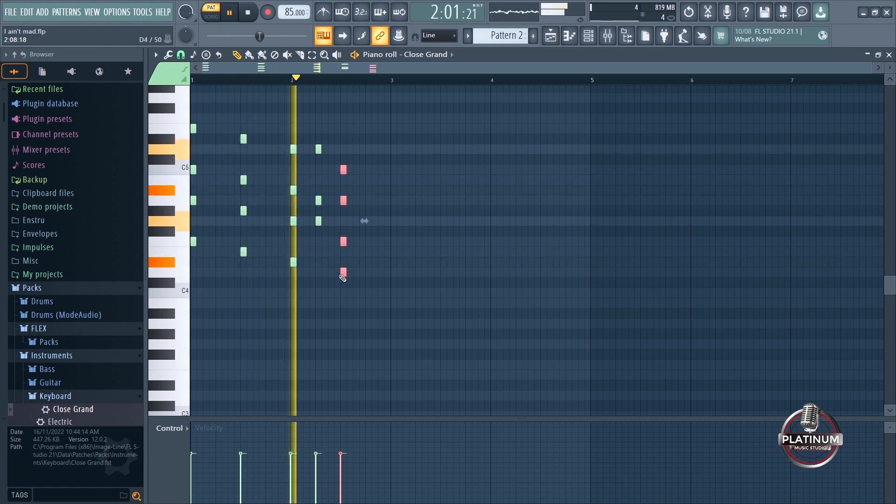
Apply Quick legato to extend every chord up to the start of the following one
left_click(169, 55)
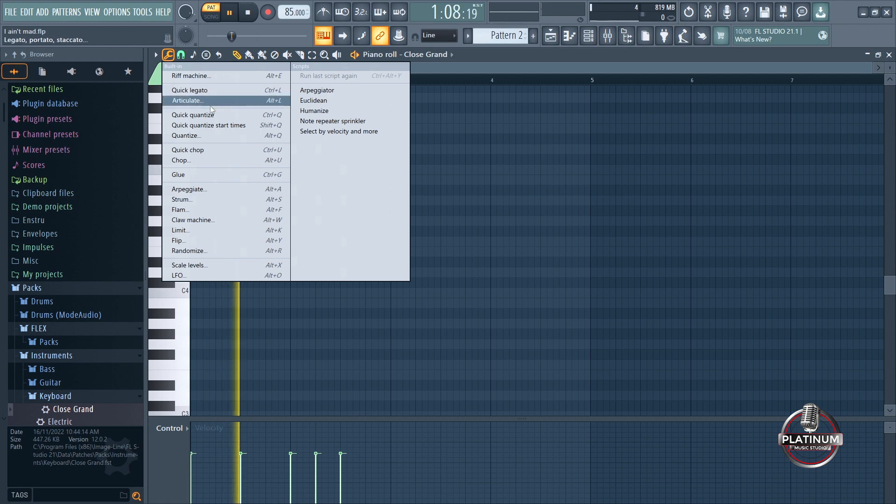
left_click(208, 91)
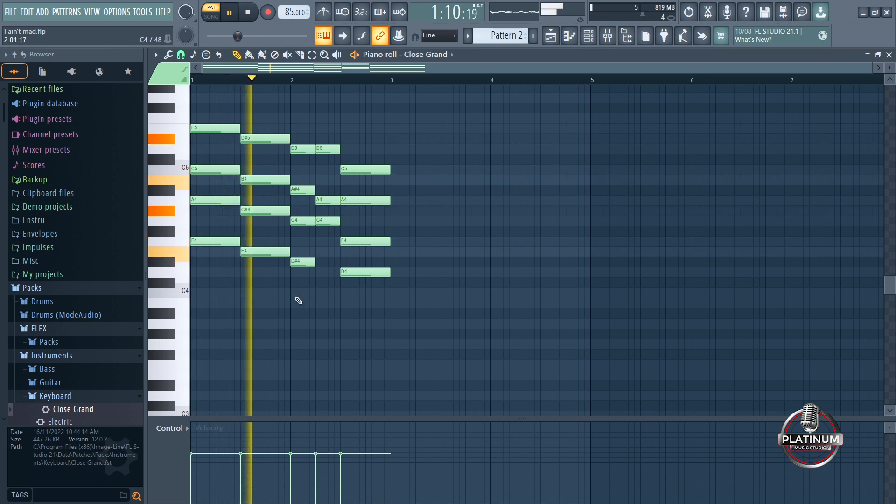
scroll(296, 308, "up", 3)
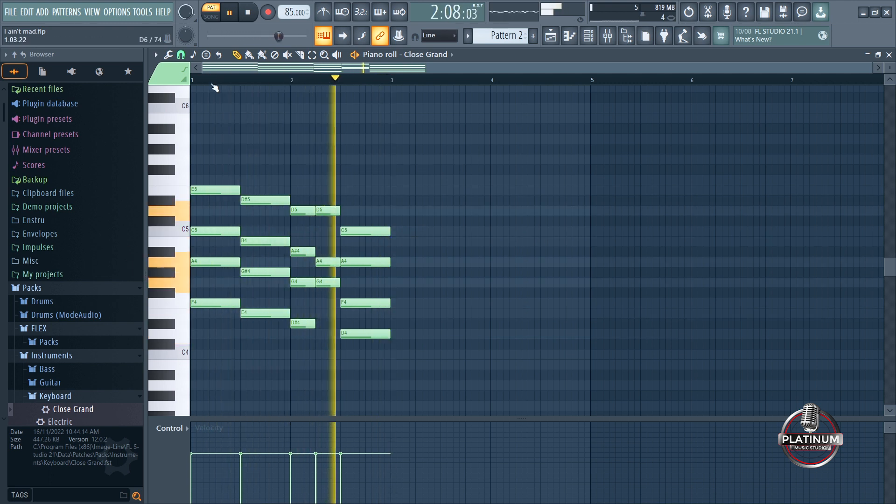
Stop playback and delete all notes from the pattern
key("space")
key("ctrl+a")
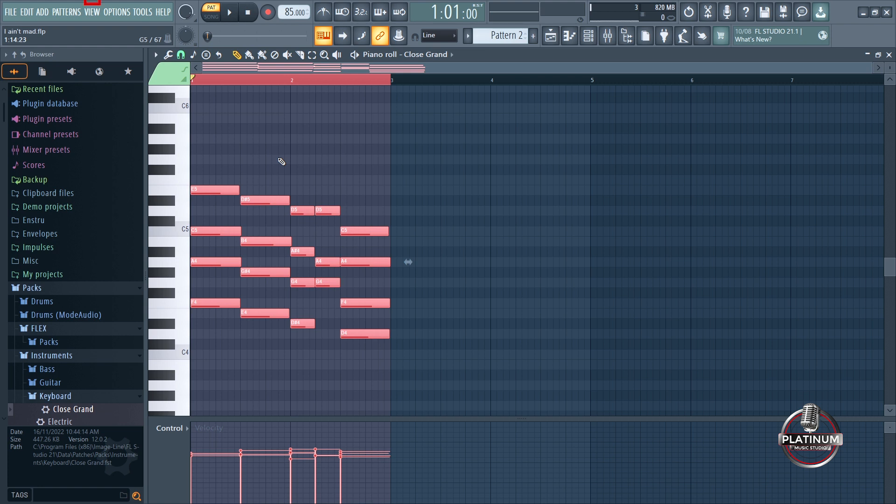
key("Delete")
Set scale snapping to Other Blues in C and enter a one-step note run from C5 up to C6 and back down
left_click(181, 55)
left_click(194, 82)
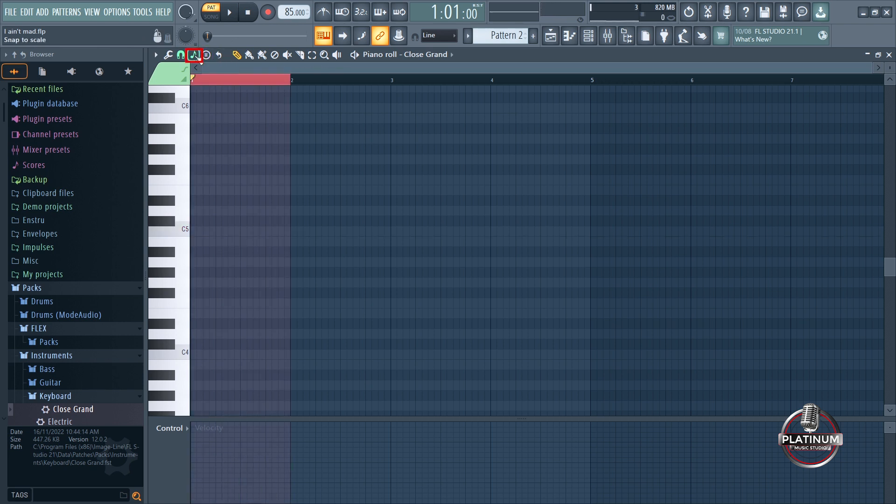
left_click(195, 56)
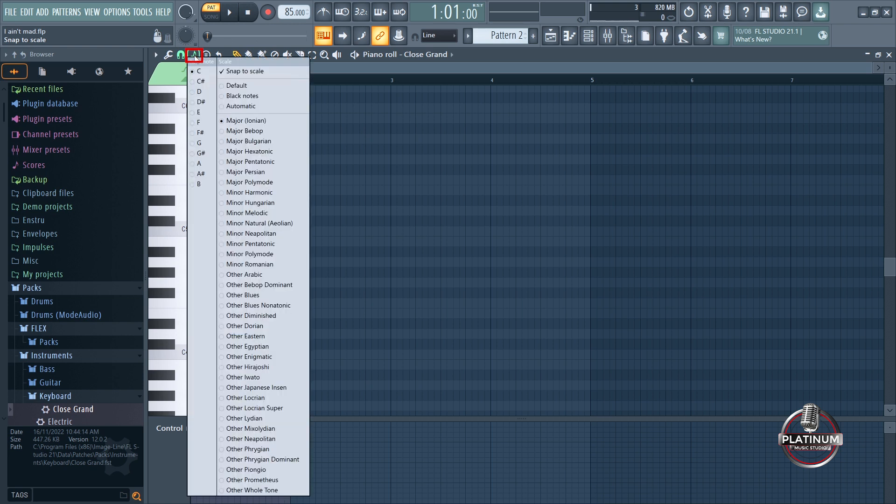
left_click(268, 285)
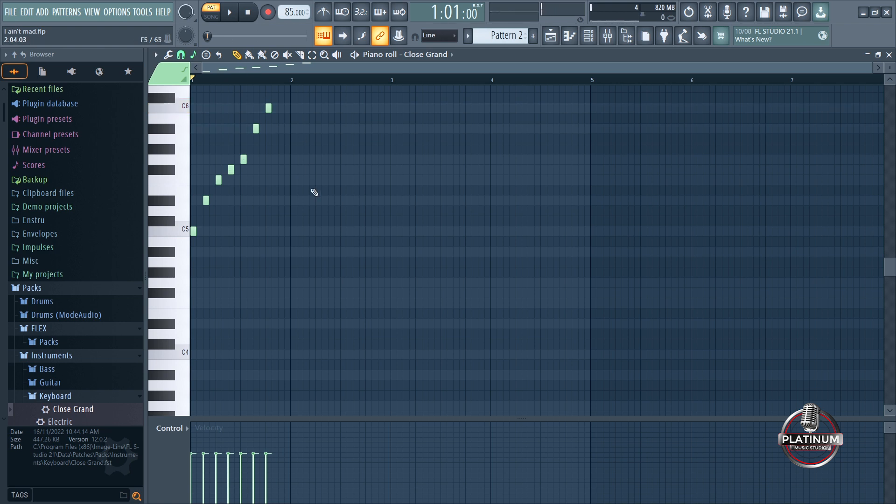
scroll(320, 209, "up", 3)
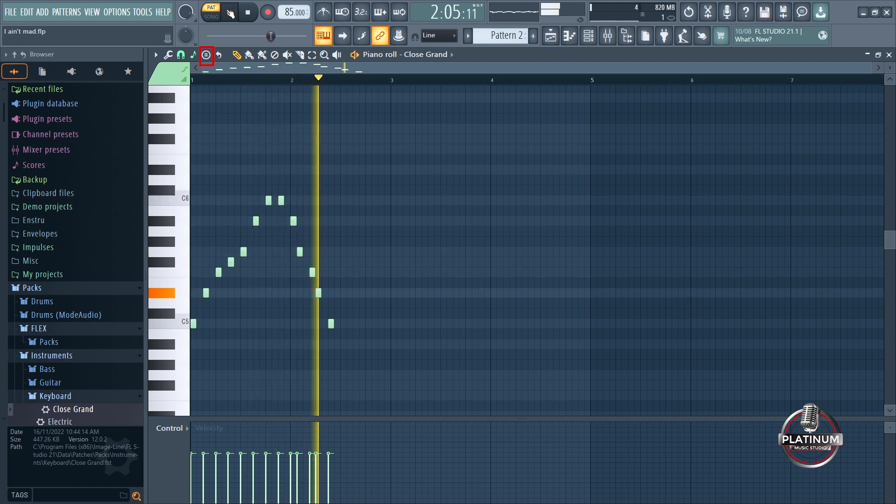
Replace the run with an eleven-step Major chord stamp rooted on C6 at the pattern start
left_click(206, 55)
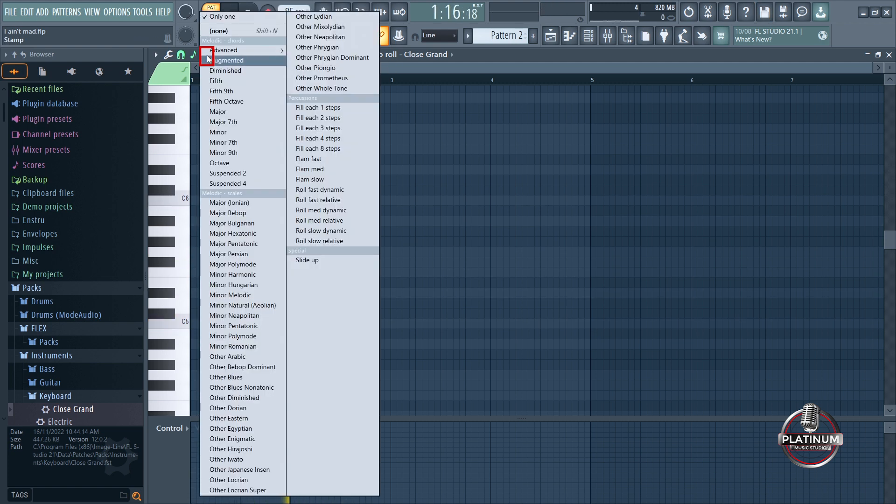
left_click(220, 112)
left_click_drag(192, 201, 250, 210)
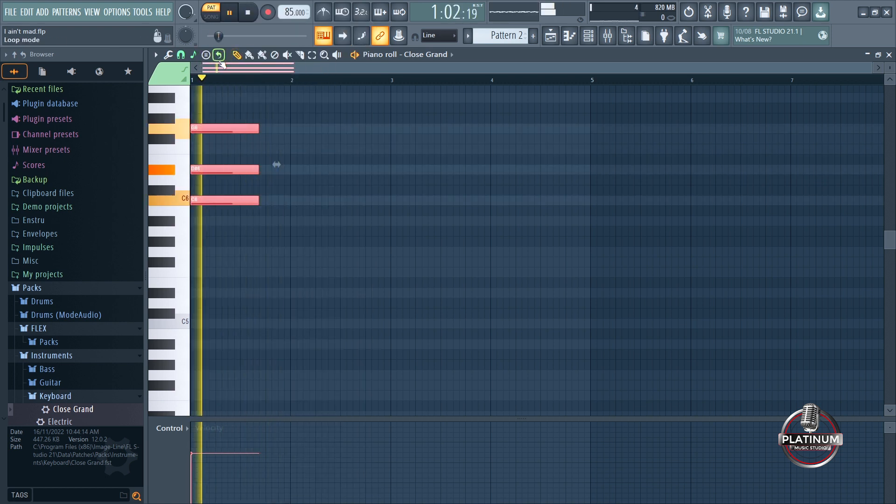
Stamp an eleven-step Major 7th chord rooted on A#5 at 1:09
left_click(206, 55)
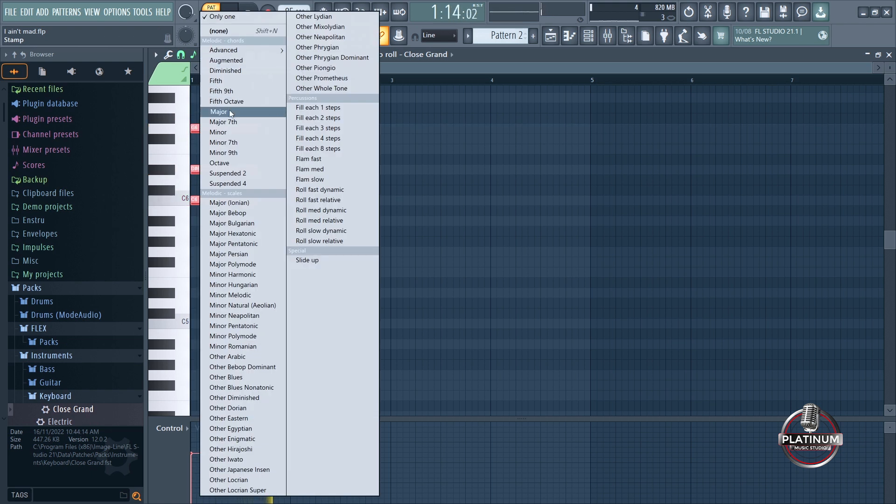
left_click(230, 122)
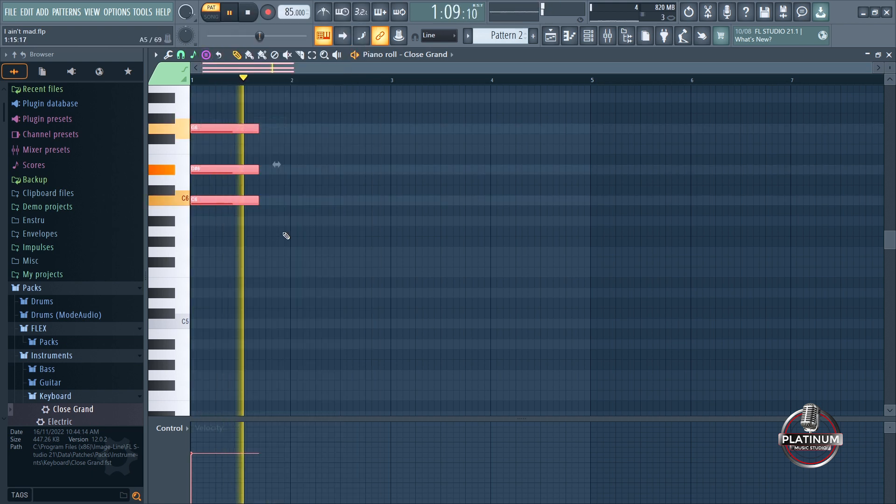
left_click(246, 221)
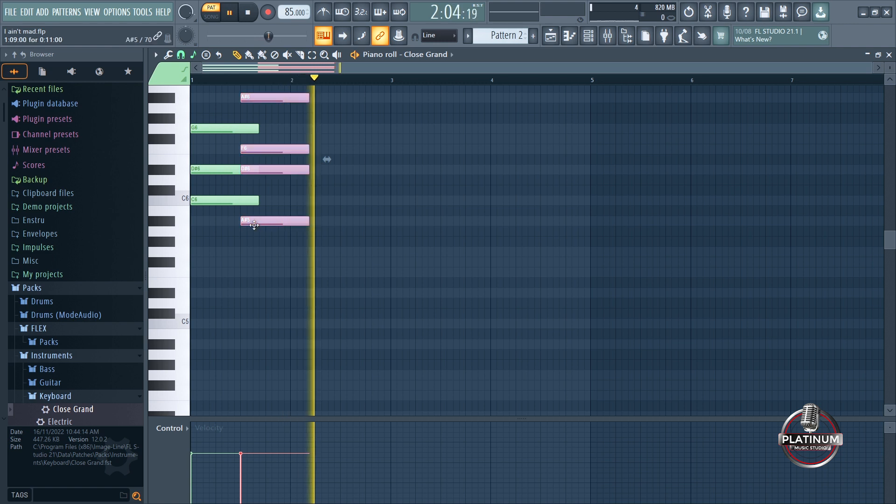
Stamp an Advanced 7#9 chord after the second chord and move it to root F#5 at the start of bar 2
mouse_move(253, 224)
left_mouse_down()
mouse_move(254, 258)
mouse_move(254, 220)
left_mouse_up()
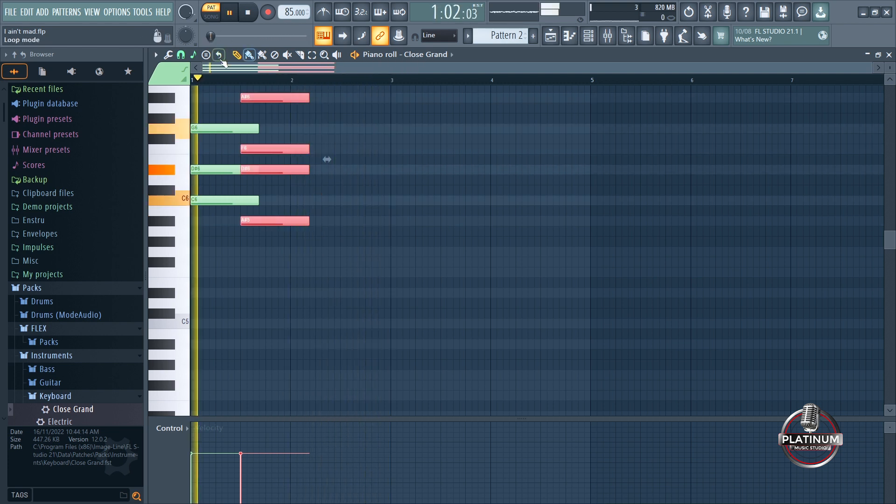
left_click(193, 54)
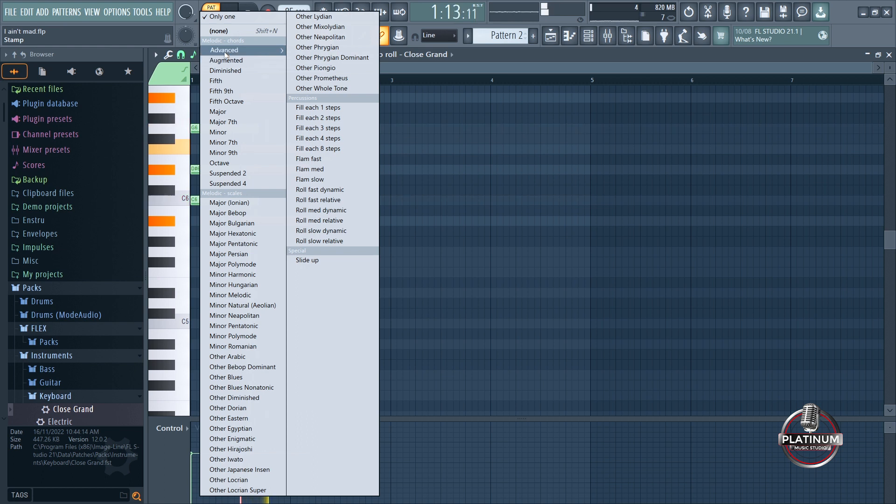
mouse_move(225, 52)
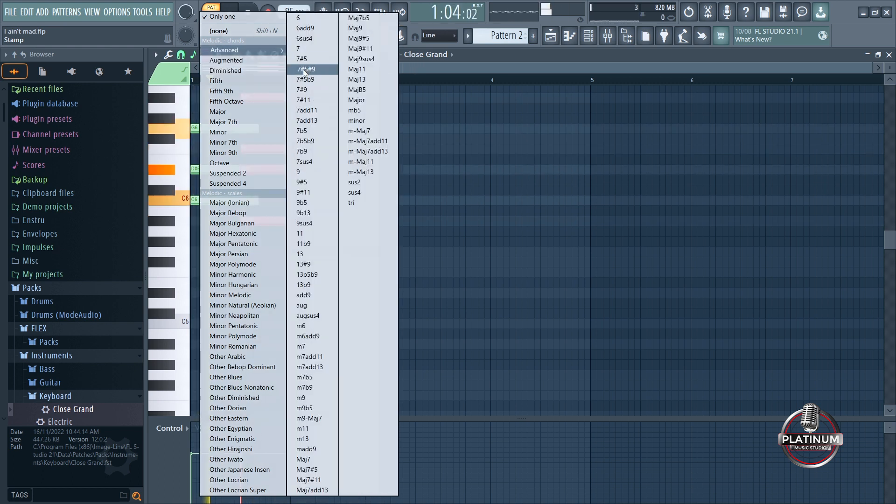
left_click(304, 89)
left_click(316, 173)
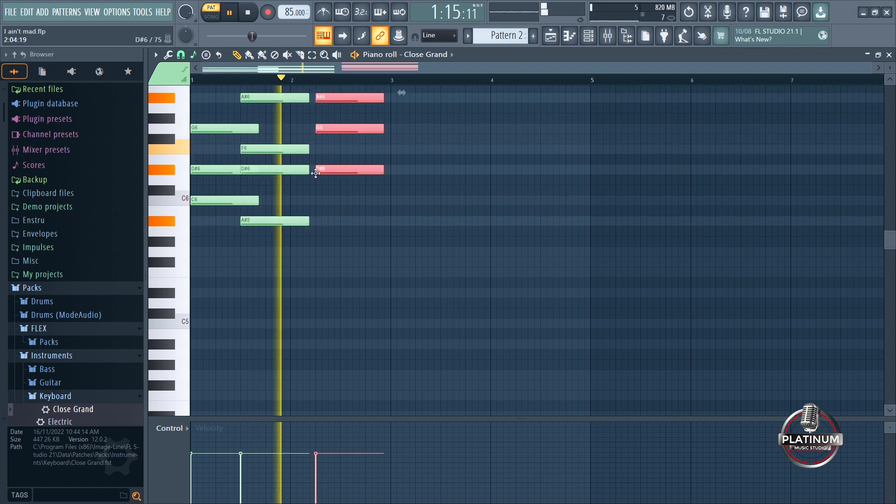
left_click_drag(338, 174, 312, 268)
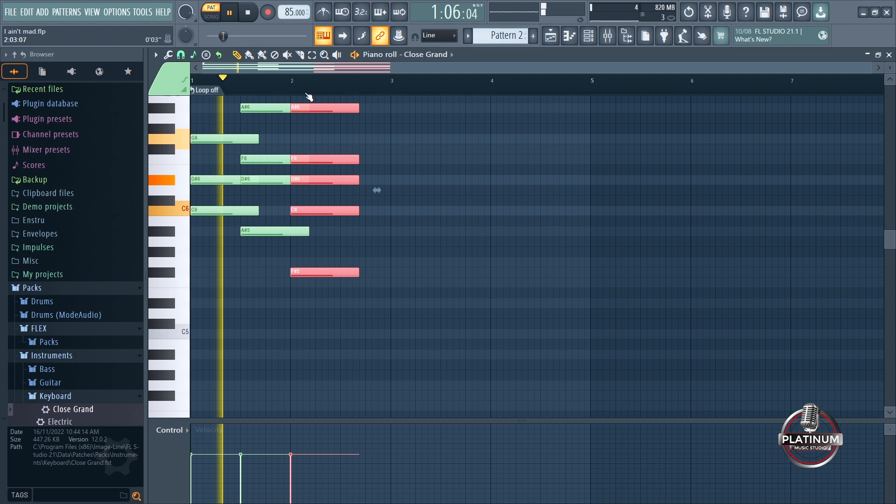
Try the Beat loop point with an eleven-step C6 note at the pattern start, and switch loop mode off
left_click(209, 91)
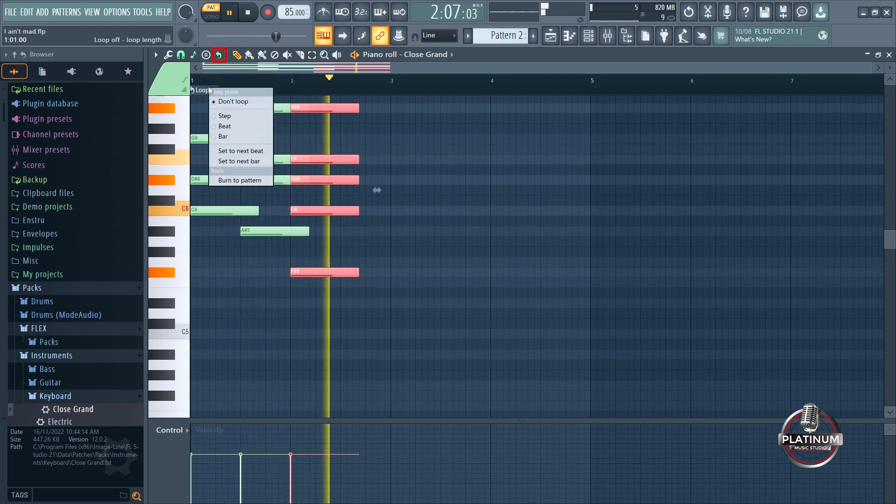
left_click(243, 101)
left_click(208, 91)
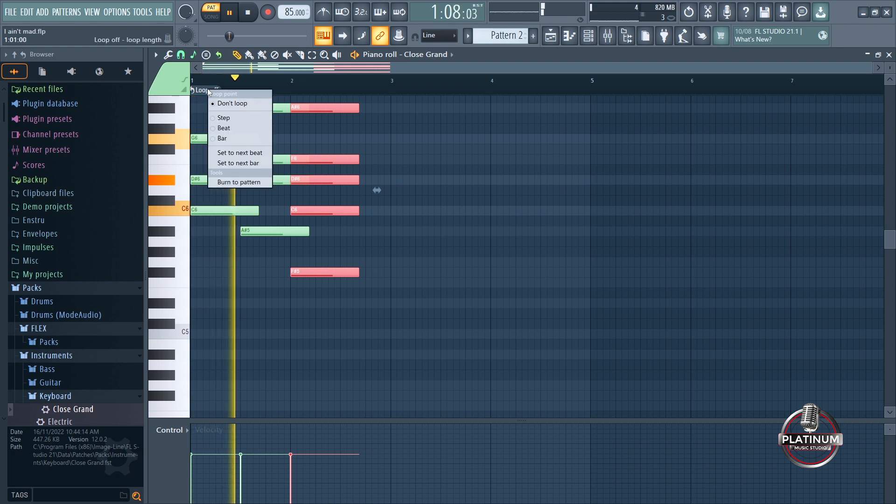
left_click(243, 128)
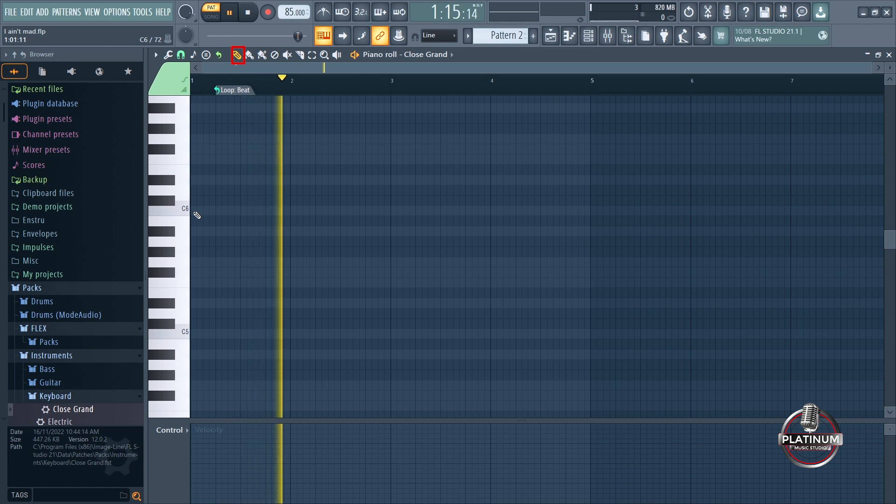
left_click(196, 212)
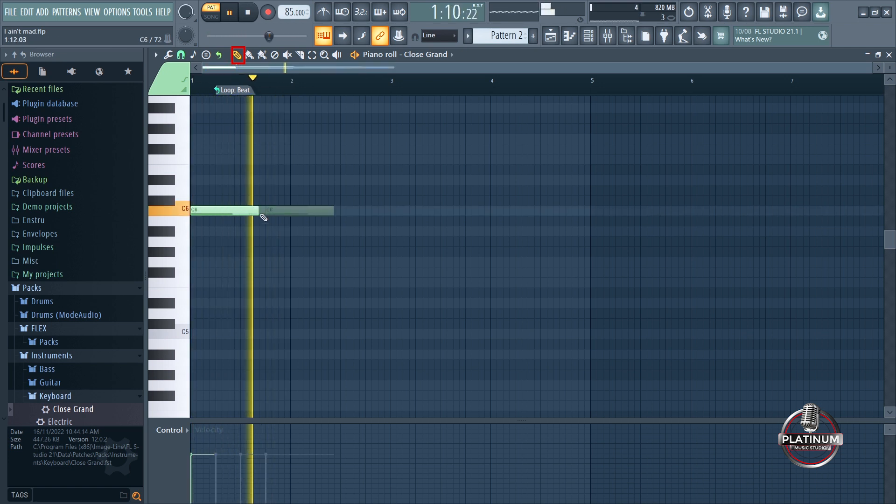
left_click(220, 56)
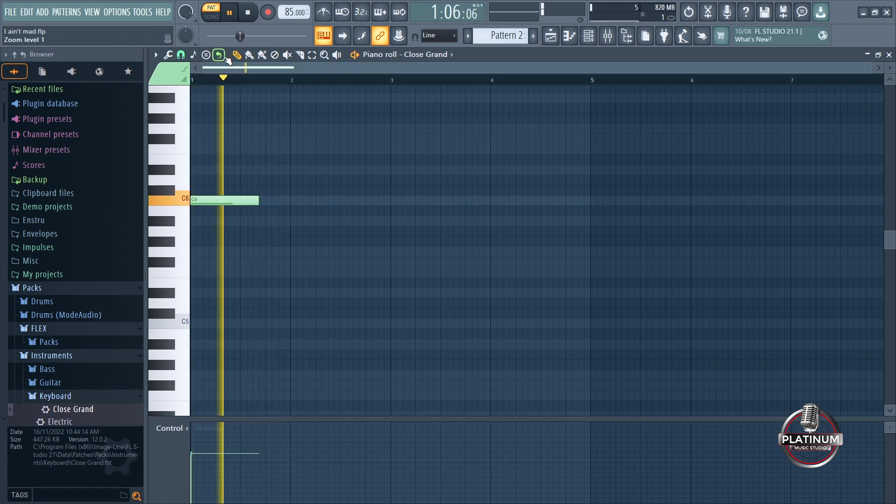
Shorten the C6 note to eight steps and replace it with a painted row of eight-step C5 notes across bars 1 to 4
left_click_drag(258, 204, 241, 204)
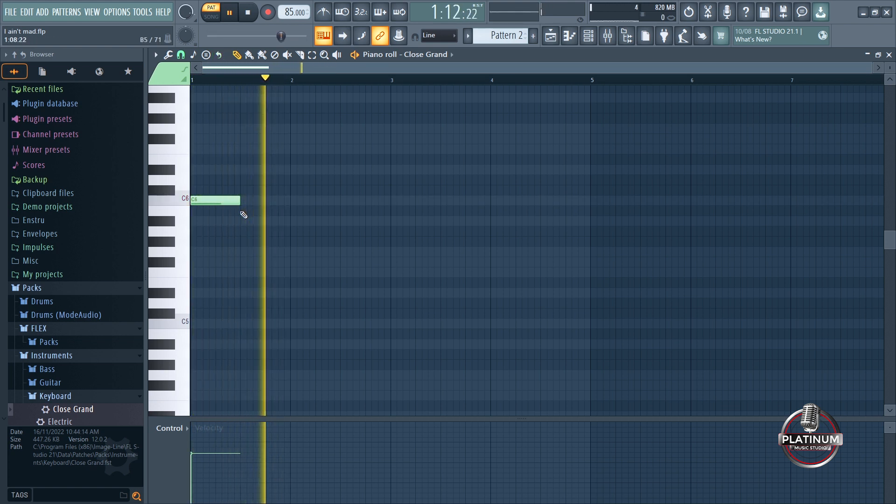
right_click(238, 204)
left_click_drag(197, 327, 575, 334)
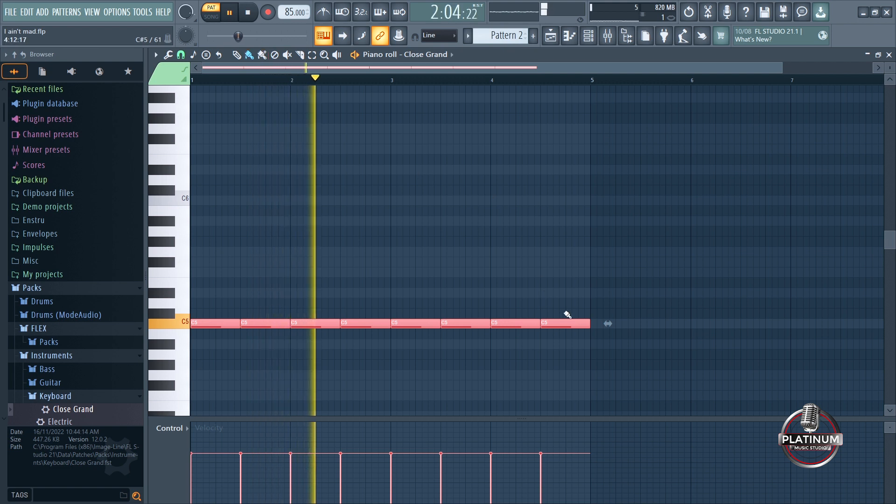
Replace the long C5 notes with a continuous row of one-step C5 notes across bars 1 to 4 using the drum sequencer paint tool
right_click(556, 328)
right_click(523, 327)
right_click(467, 326)
right_click(416, 325)
right_click(280, 325)
right_click(215, 324)
left_click(263, 55)
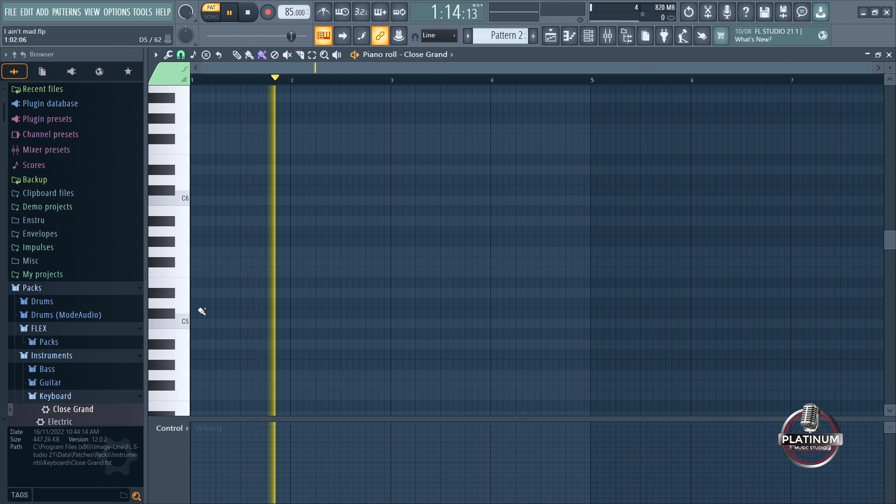
mouse_move(193, 325)
left_mouse_down()
mouse_move(331, 327)
mouse_move(594, 350)
mouse_move(590, 323)
left_mouse_up()
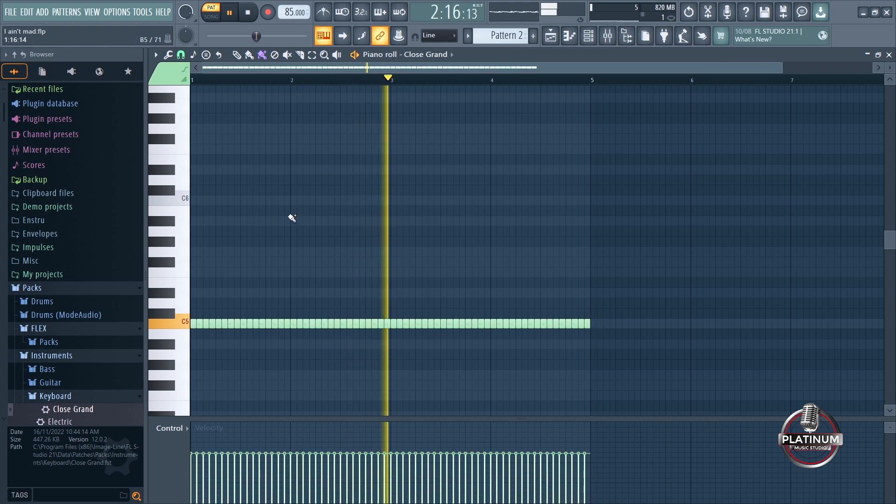
Erase scattered one-step notes along the C5 row with the Delete tool to leave gaps in the rhythm
left_click(276, 55)
left_click(282, 323)
left_click(318, 324)
left_click(419, 323)
left_click(444, 323)
left_click(487, 324)
left_click(563, 323)
left_click(232, 324)
left_click(212, 324)
left_click(200, 323)
left_click(457, 323)
left_click(511, 323)
Mute several groups of one-step C5 notes in bars 2 to 4 with the Mute tool
left_click(288, 56)
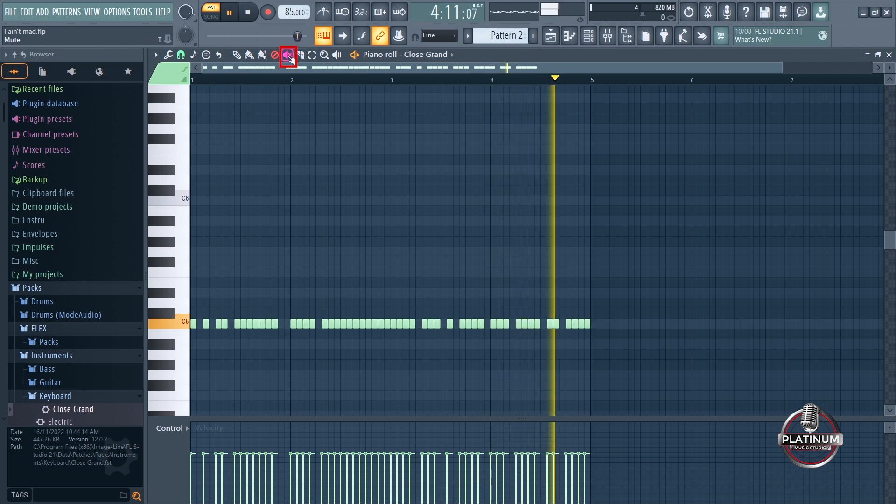
left_click(332, 324)
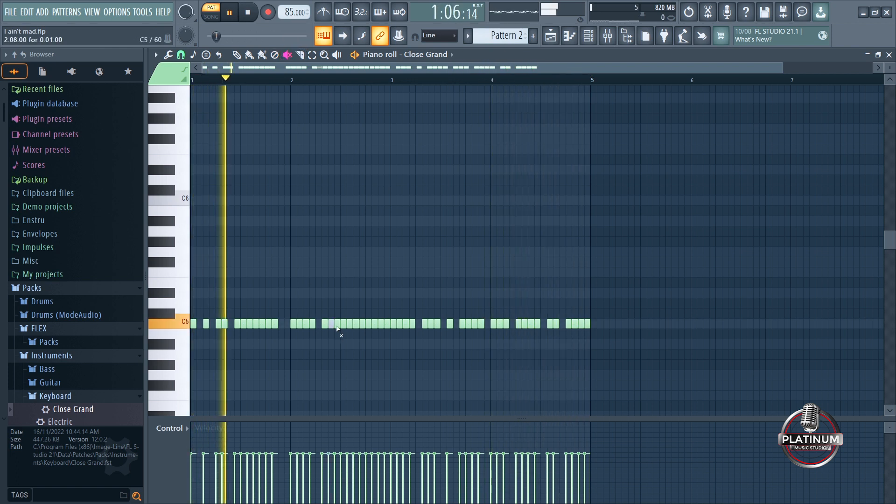
left_click(353, 326)
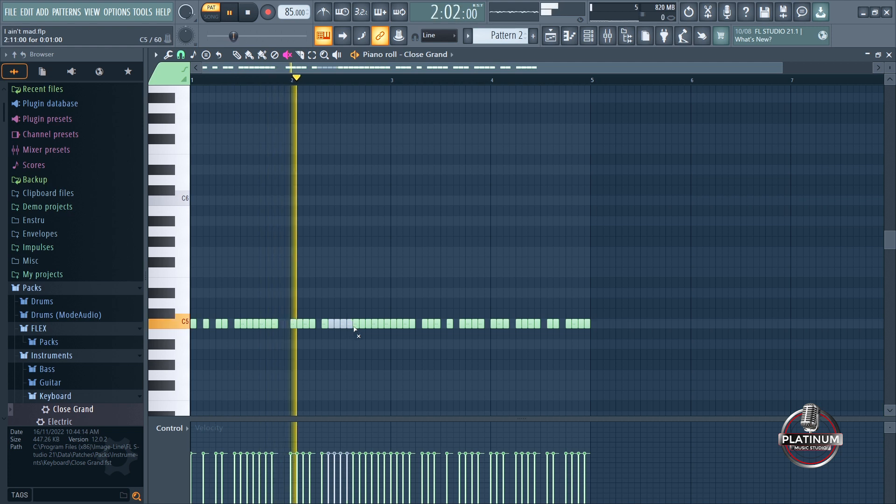
left_click(438, 325)
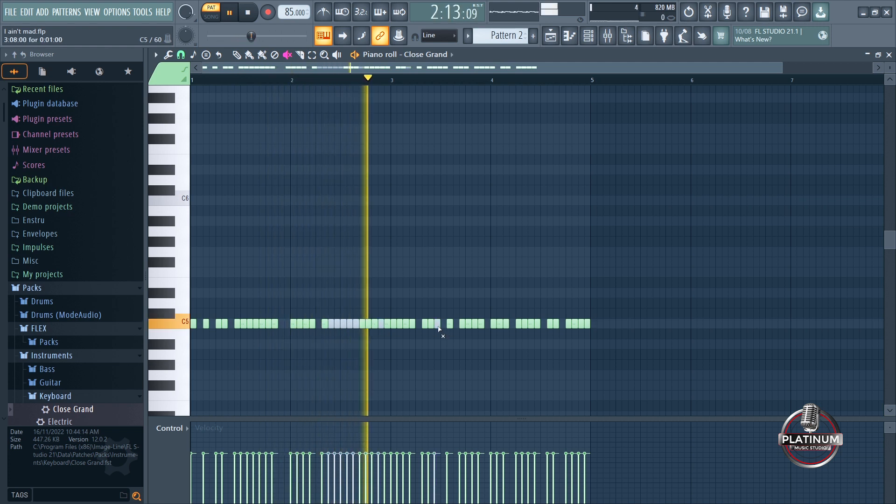
left_click(431, 326)
left_click(425, 327)
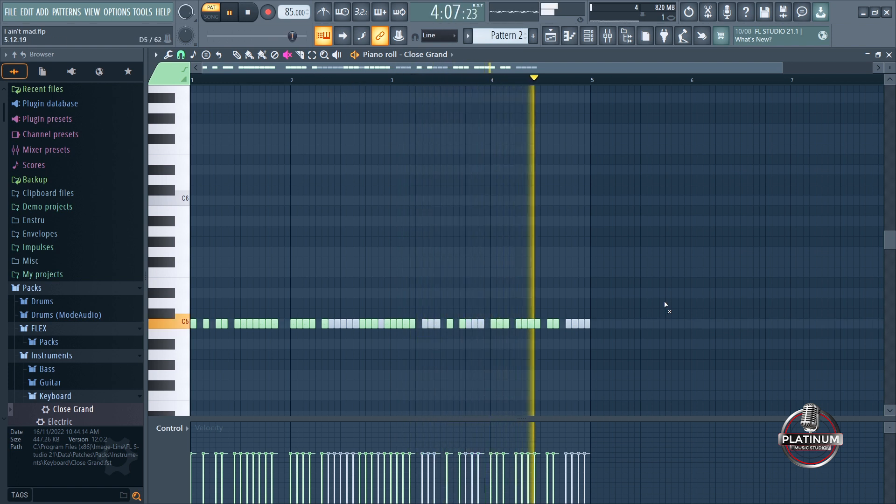
Replace all notes in the pattern with a single two-bar C5 note starting at bar 1
key("ctrl+a")
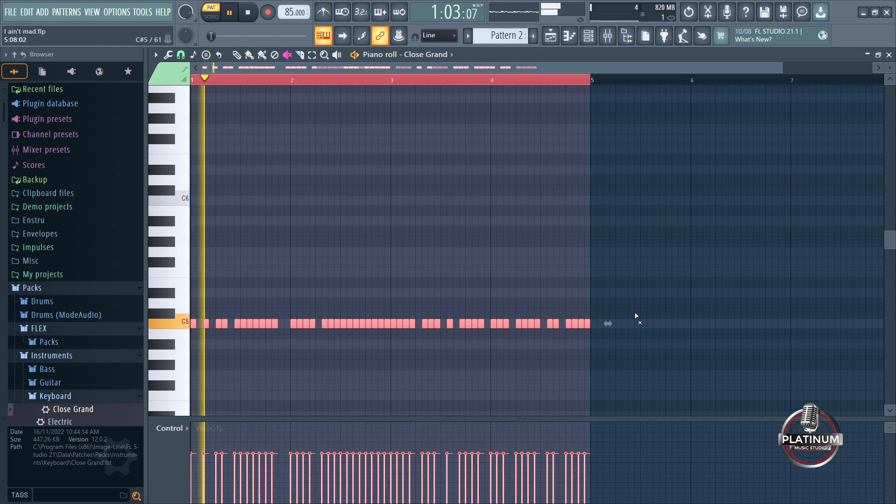
key("Delete")
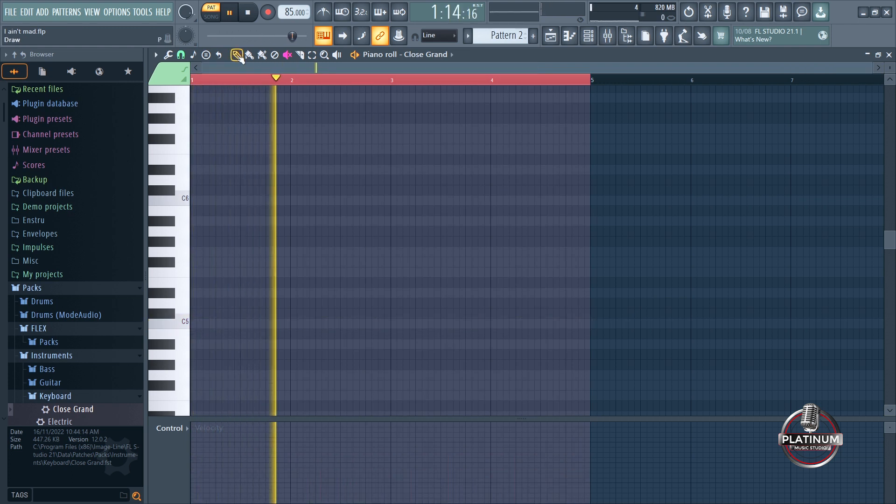
left_click(200, 324)
left_click_drag(200, 324, 391, 325)
Slice the two-bar C5 note into nine pieces of uneven length
left_click(300, 56)
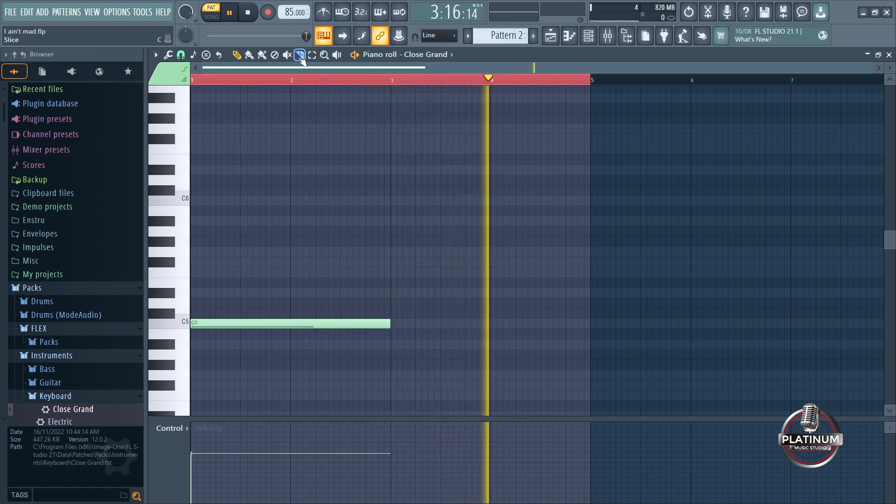
left_click_drag(216, 312, 216, 343)
left_click_drag(252, 316, 253, 357)
left_click_drag(296, 325, 299, 365)
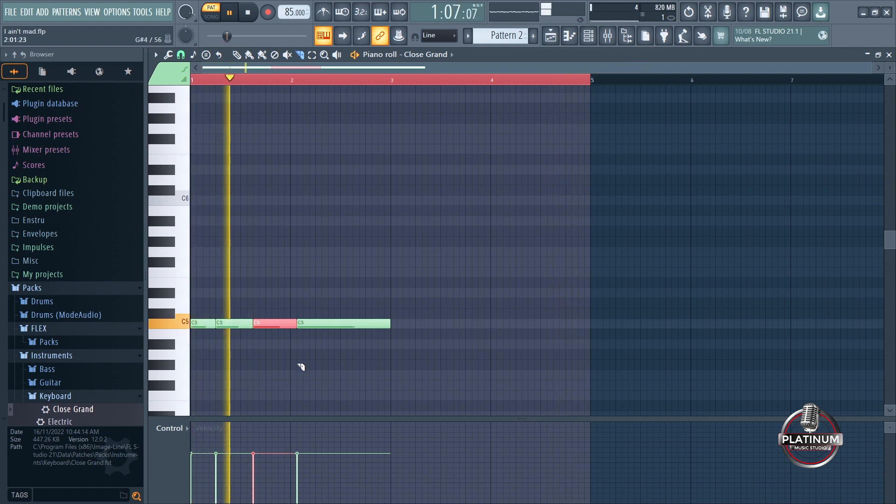
left_click_drag(337, 315, 335, 352)
left_click_drag(274, 316, 273, 359)
mouse_move(365, 316)
left_mouse_down()
mouse_move(364, 355)
mouse_move(348, 360)
left_mouse_up()
left_click_drag(315, 316, 315, 353)
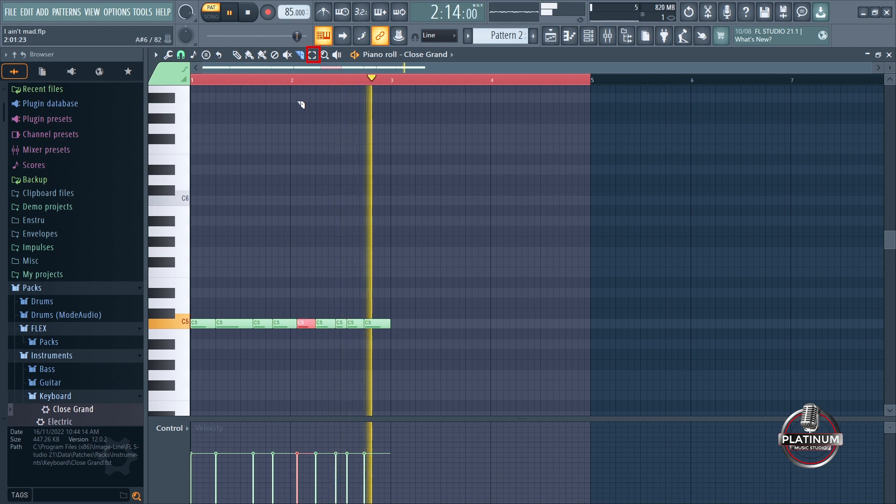
Examine the sliced C5 notes at different magnifications with the Zoom tool and audition them with the Playback tool
left_click(326, 101)
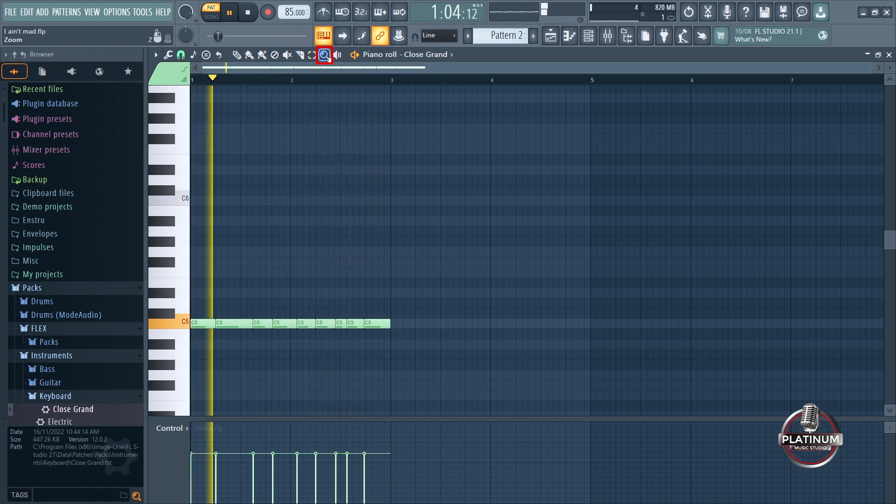
left_click_drag(200, 292, 246, 357)
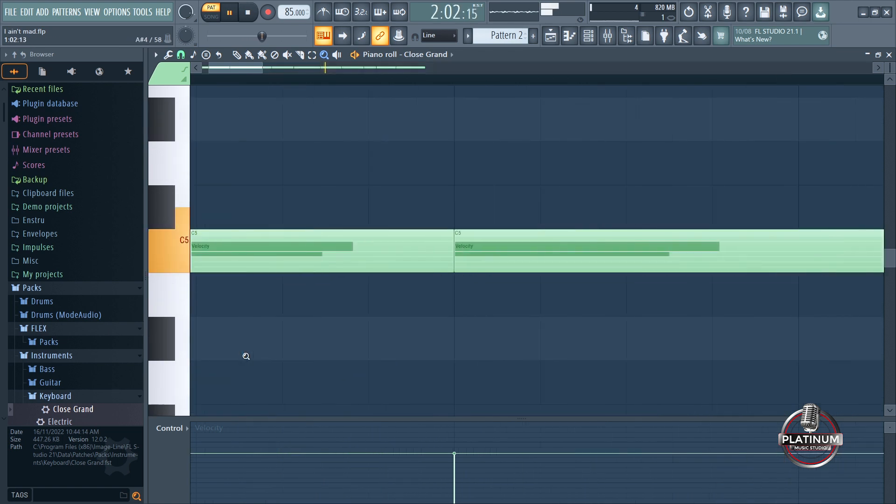
right_click(314, 193)
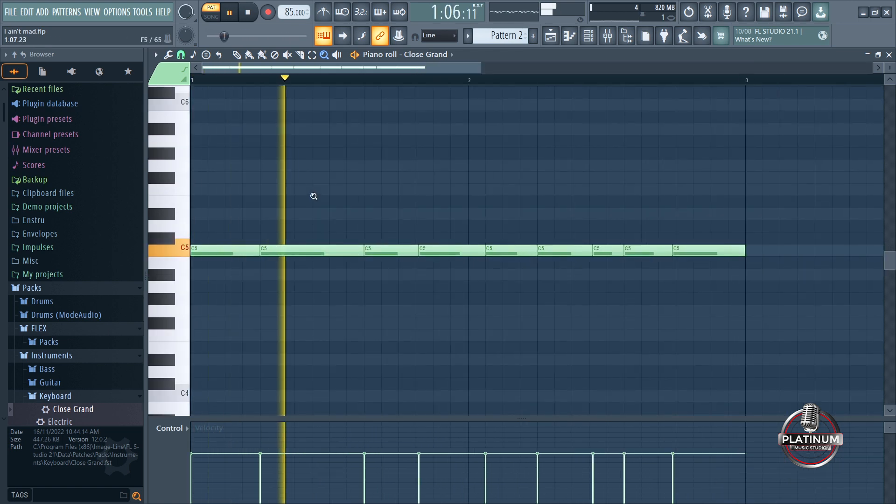
left_click(313, 196)
right_click(314, 196)
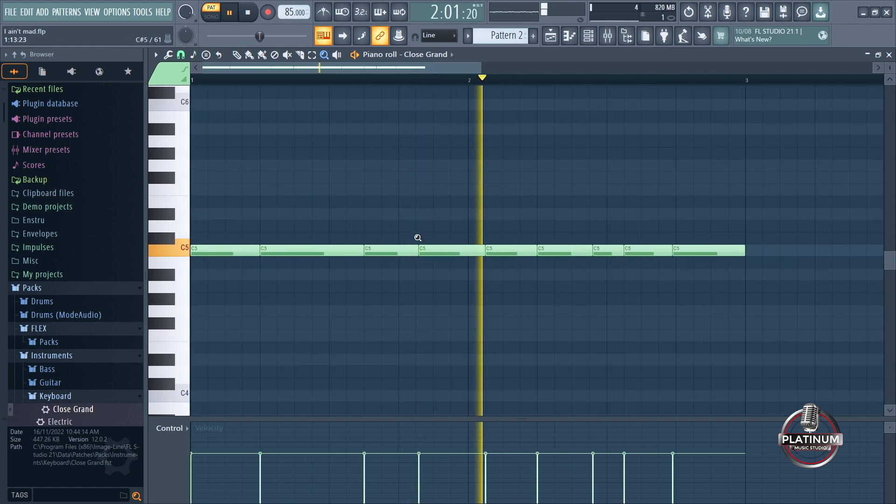
left_click_drag(380, 223, 693, 283)
right_click(458, 208)
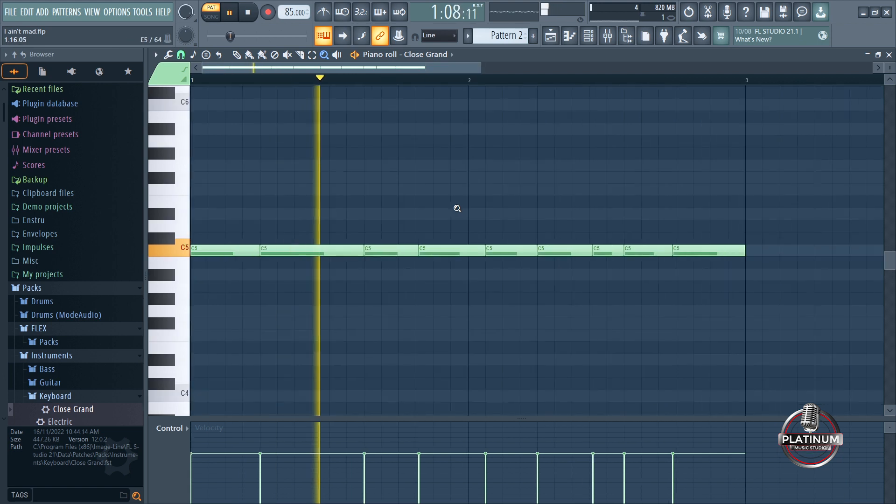
left_click(457, 209)
right_click(458, 209)
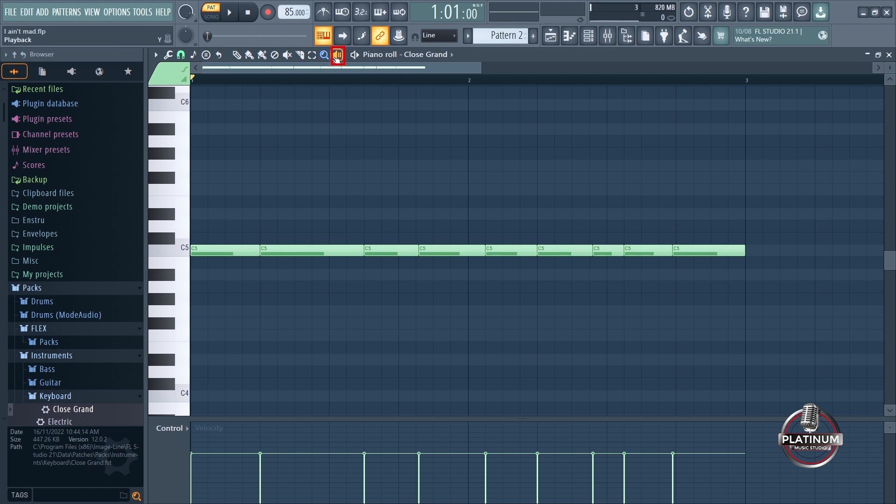
mouse_move(229, 203)
left_mouse_down()
mouse_move(216, 211)
mouse_move(380, 236)
mouse_move(614, 246)
mouse_move(290, 247)
left_mouse_up()
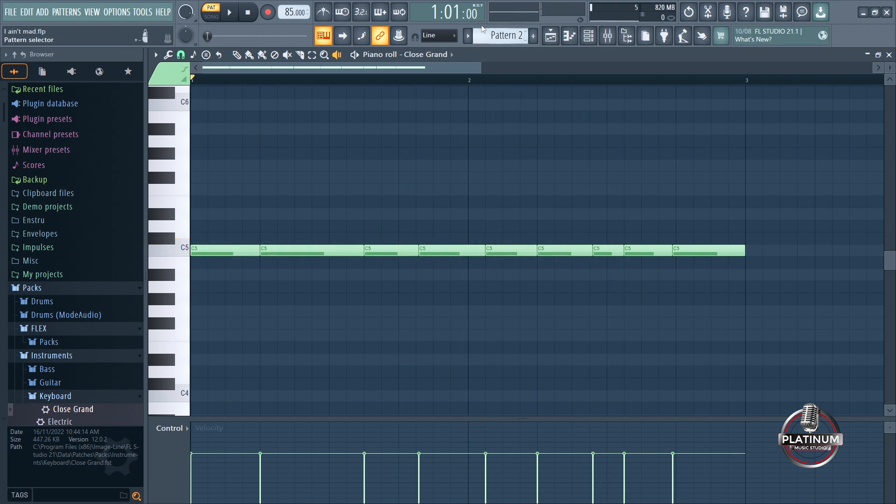
Start the Riff machine and audition the chopping patterns 6 notes 2 and Arp Major for its progression step
left_click(168, 55)
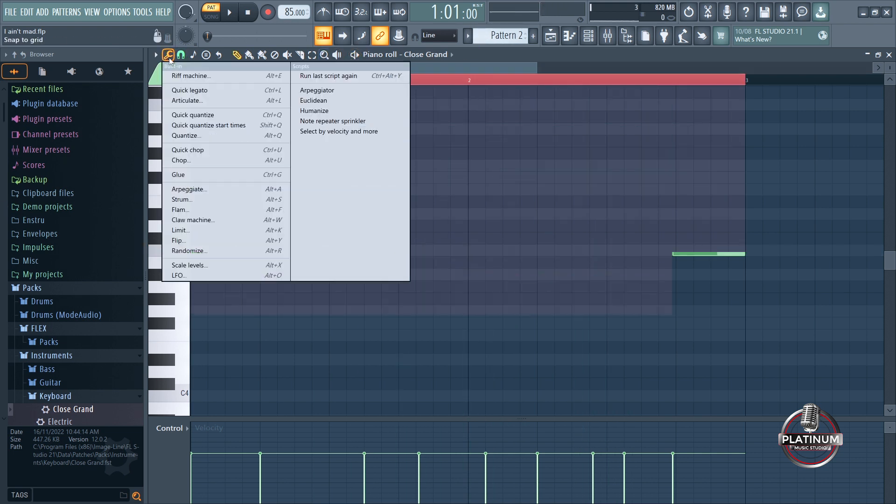
left_click(189, 76)
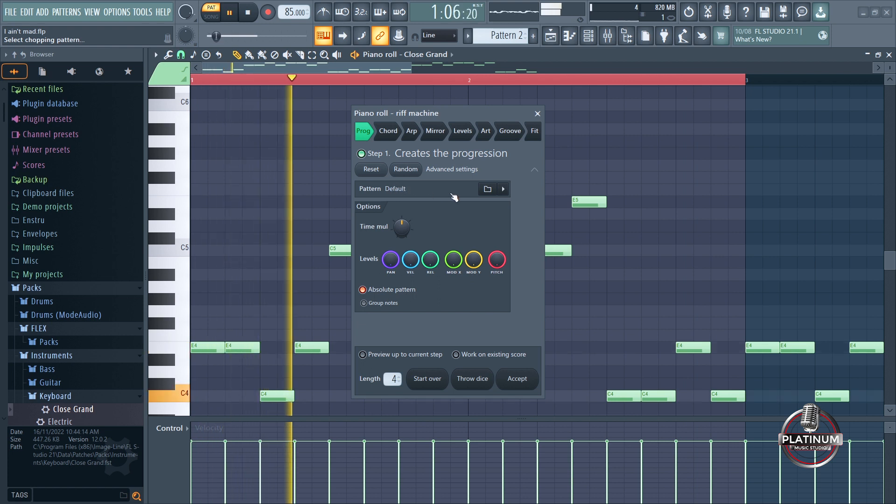
left_click(487, 189)
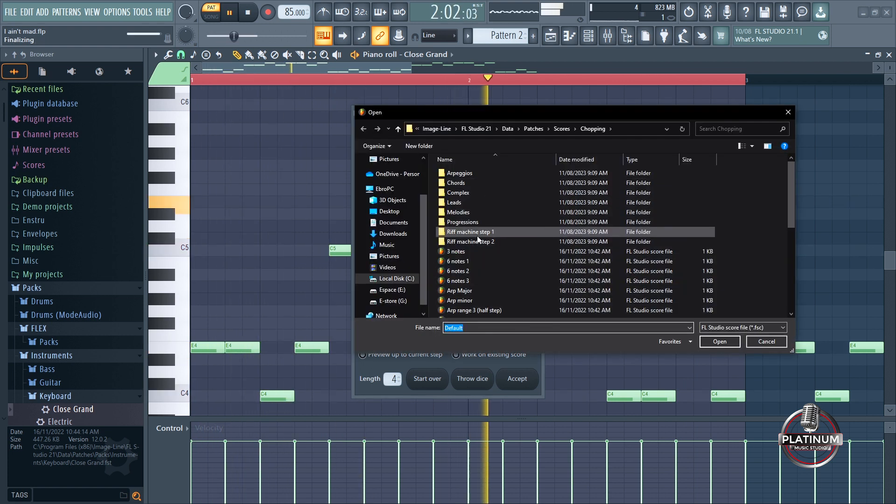
left_click(469, 271)
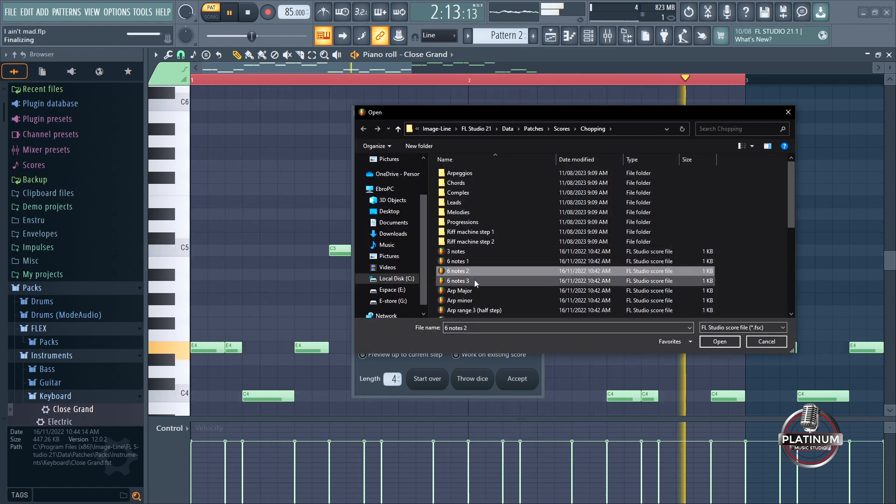
left_click(483, 290)
scroll(483, 295, "down", 3)
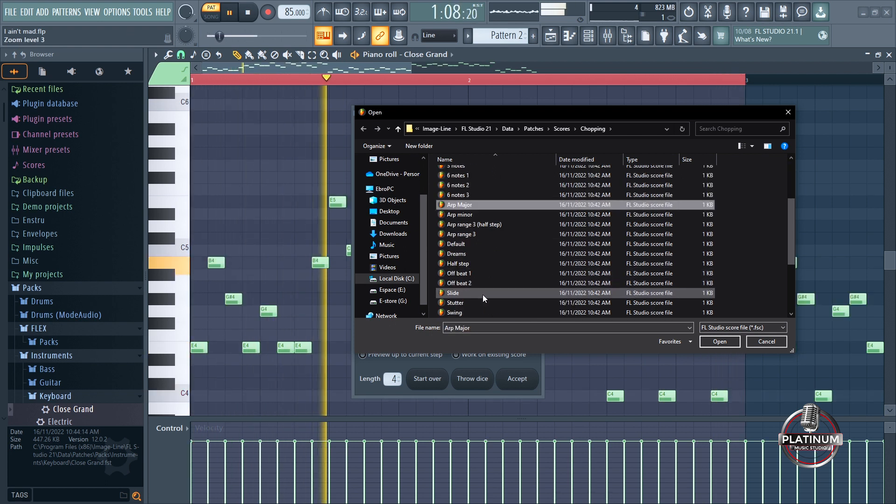
Audition the Off beat 1, Slide, Stutter and Trance (cropped) patterns, and leave the Riff machine without accepting a riff
left_click(476, 265)
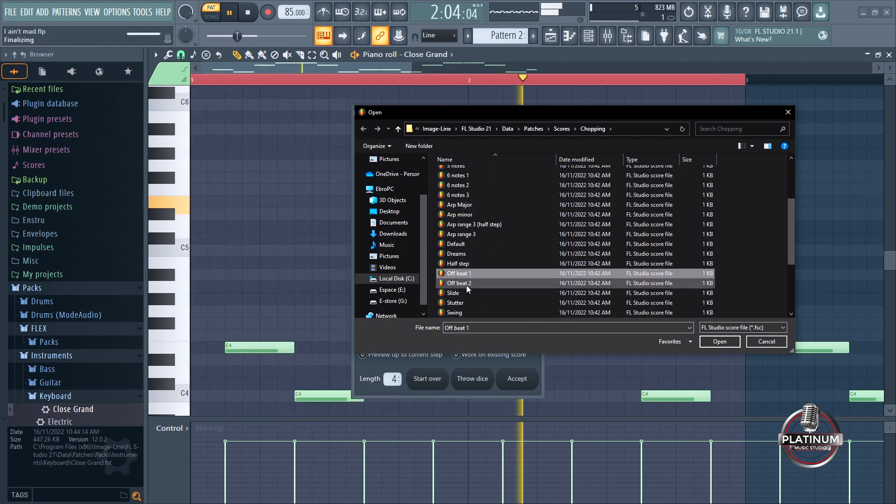
left_click(466, 291)
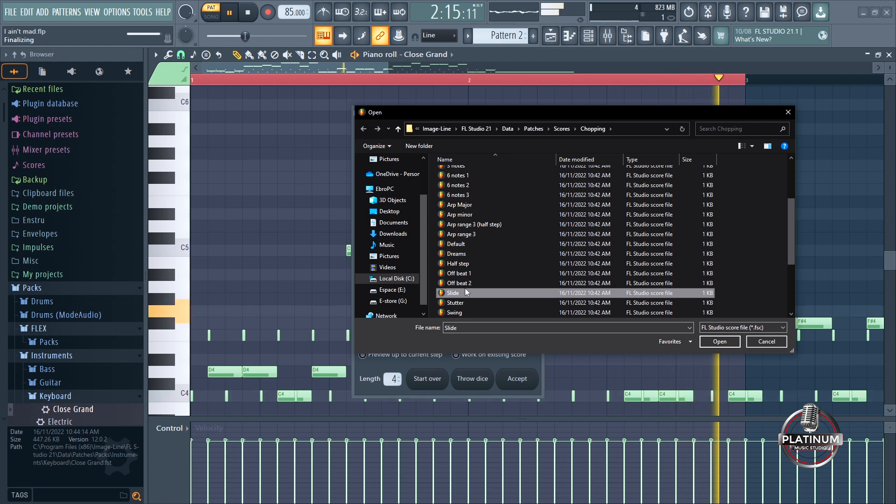
scroll(465, 288, "down", 2)
left_click(462, 243)
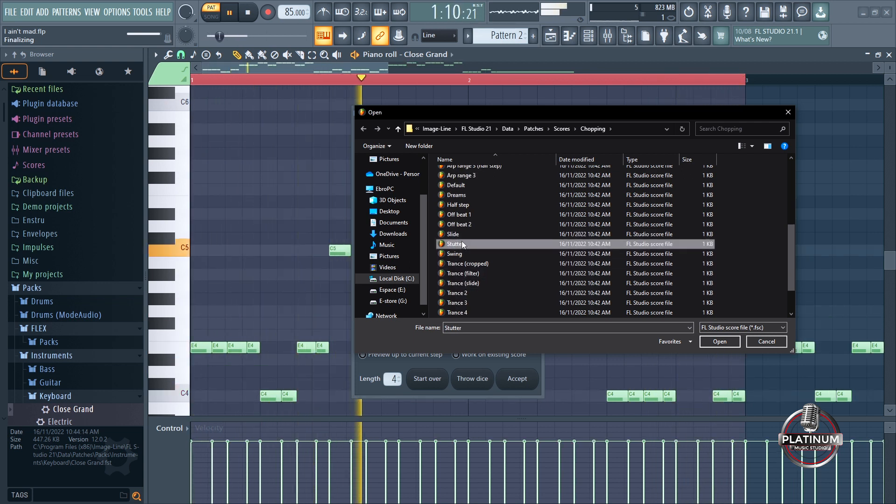
left_click(476, 265)
left_click(790, 112)
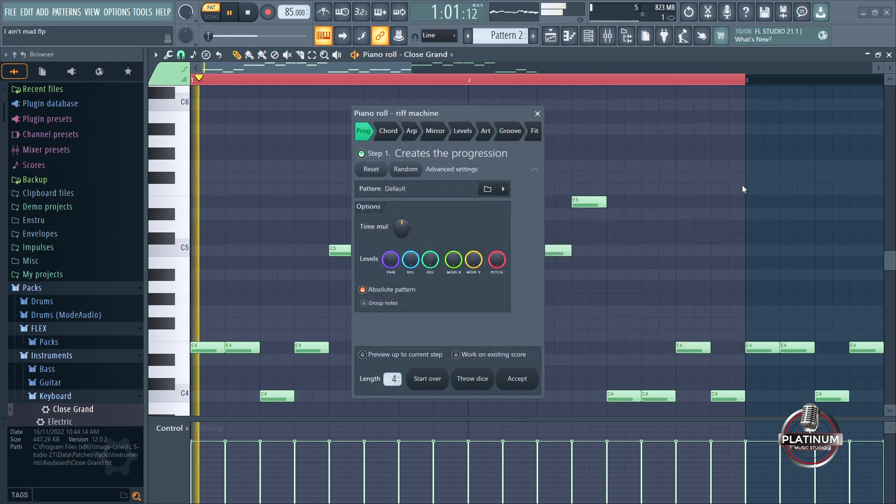
left_click(538, 114)
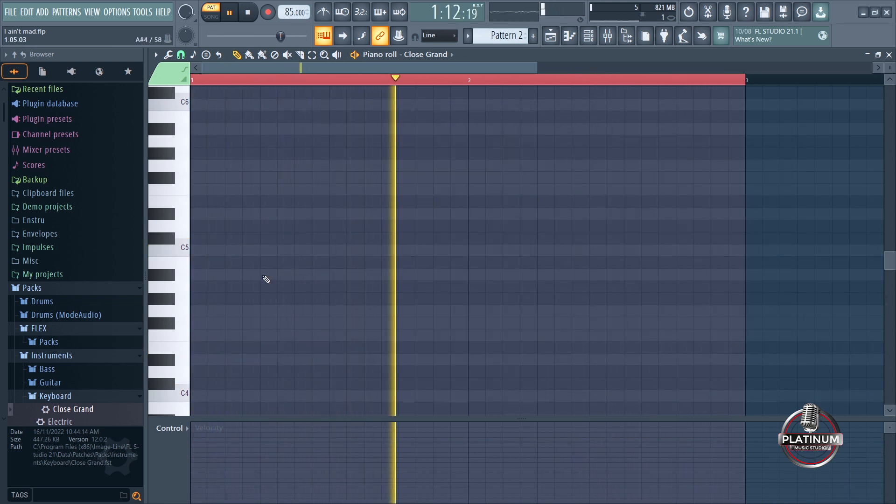
key("space")
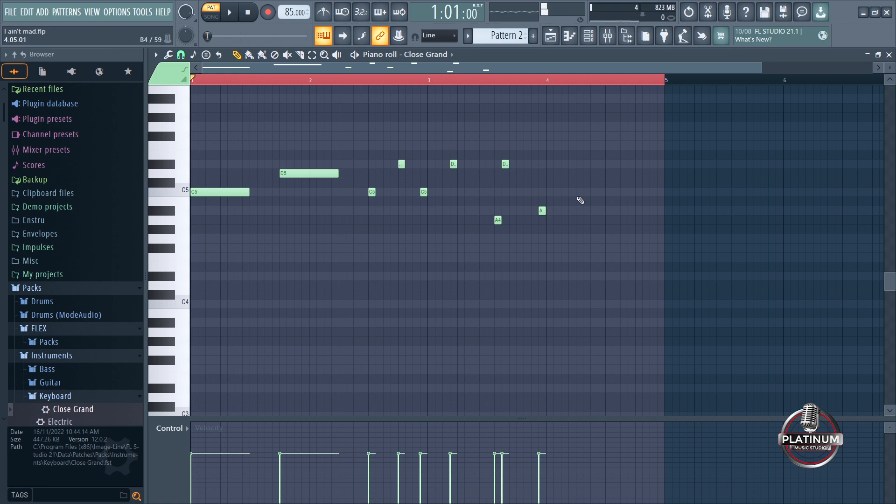
Apply Quick legato to the short notes across bars 1 to 4, and delete all of them
left_click(168, 55)
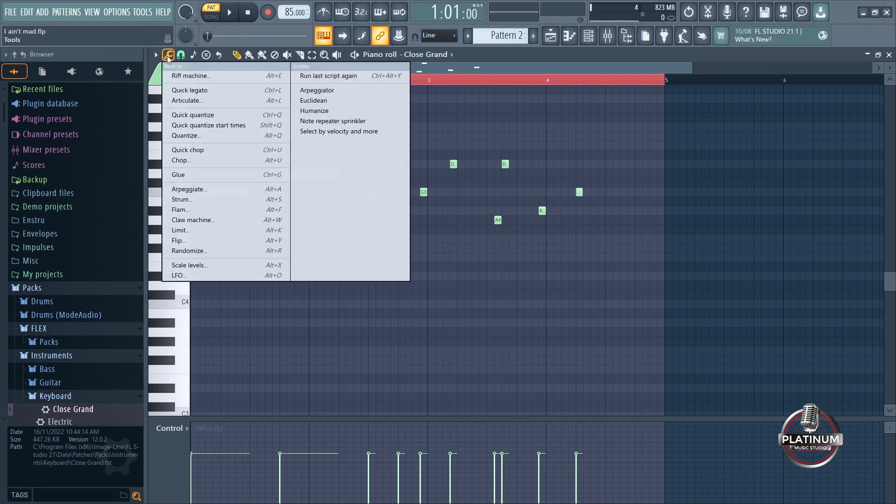
left_click(208, 92)
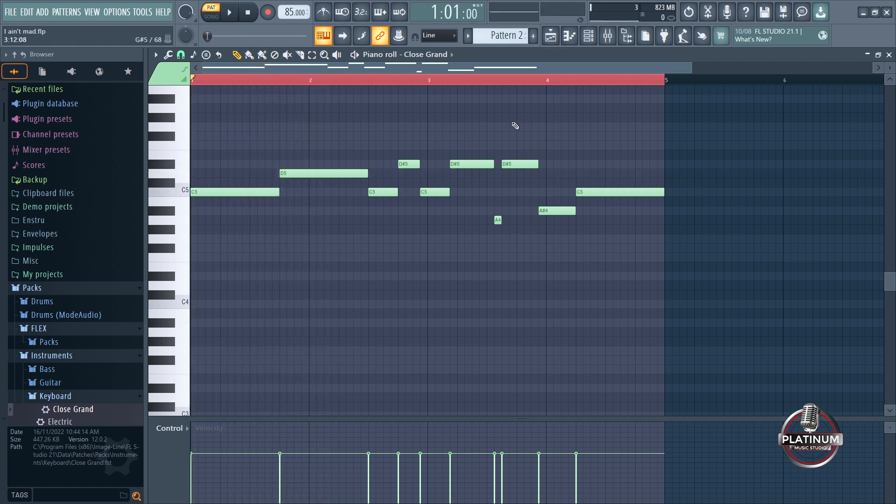
key("ctrl+a")
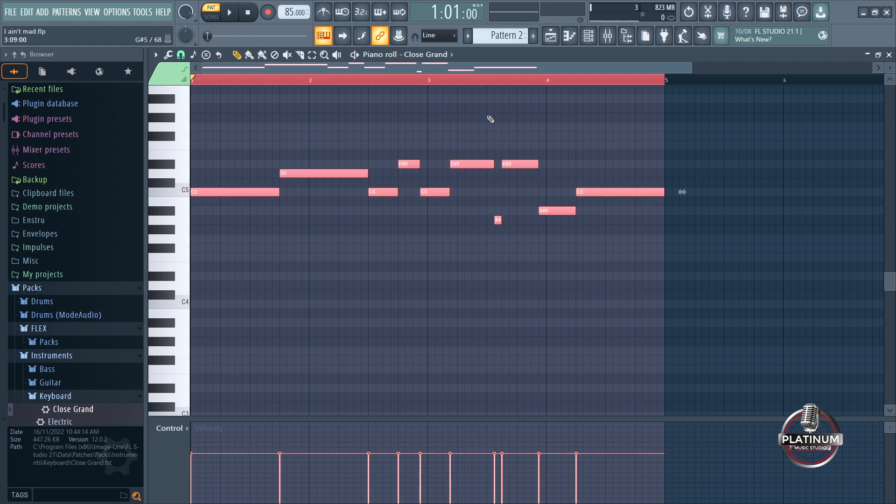
key("Delete")
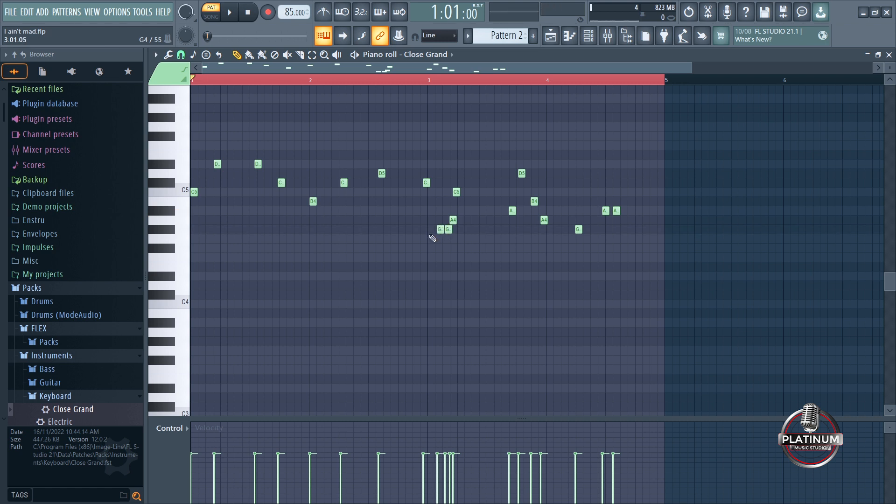
Set the piano roll snap to Line and apply Quick quantize to the off-grid notes in bars 1 to 4
left_click(180, 55)
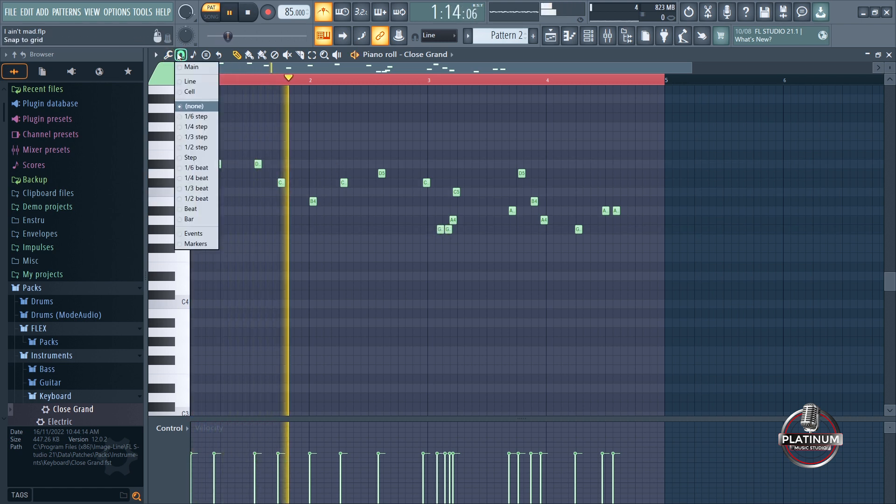
left_click(191, 82)
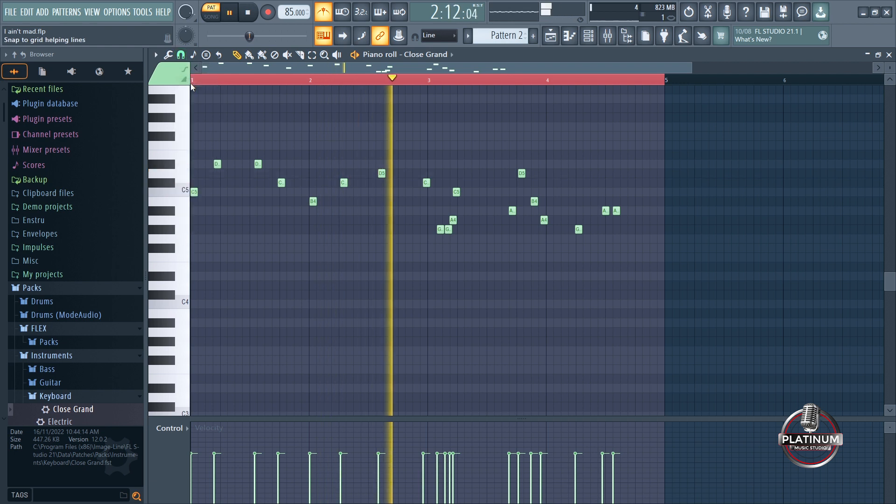
left_click(169, 55)
left_click(206, 115)
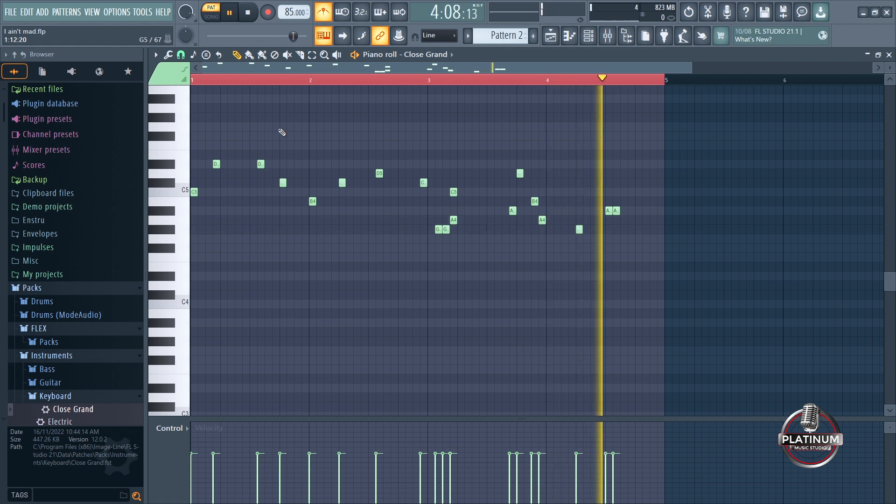
key("space")
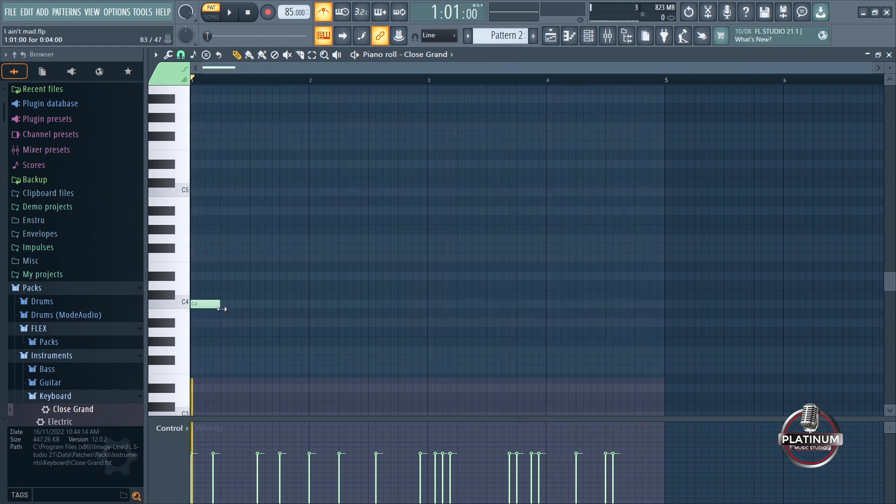
Lengthen the C4 note to half a bar, chop the C4, A4, D4 and G4 notes with the trance_pusher pattern, and start playback
left_click_drag(222, 309, 239, 310)
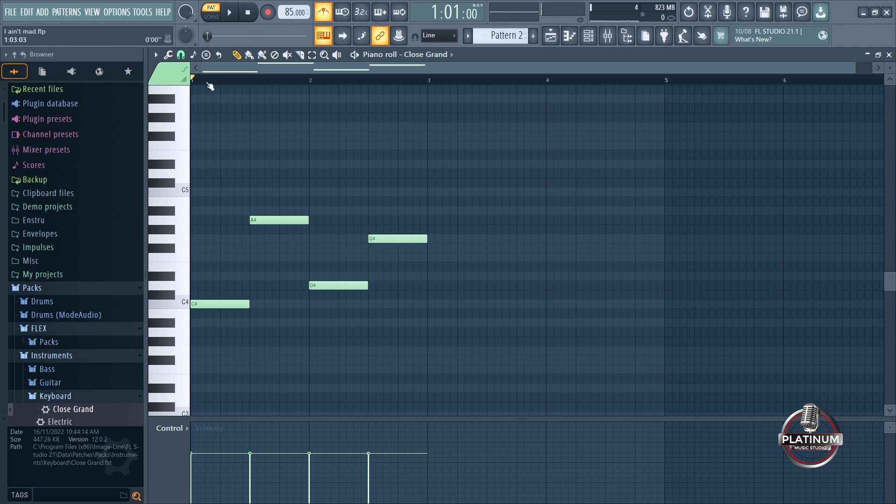
left_click(168, 55)
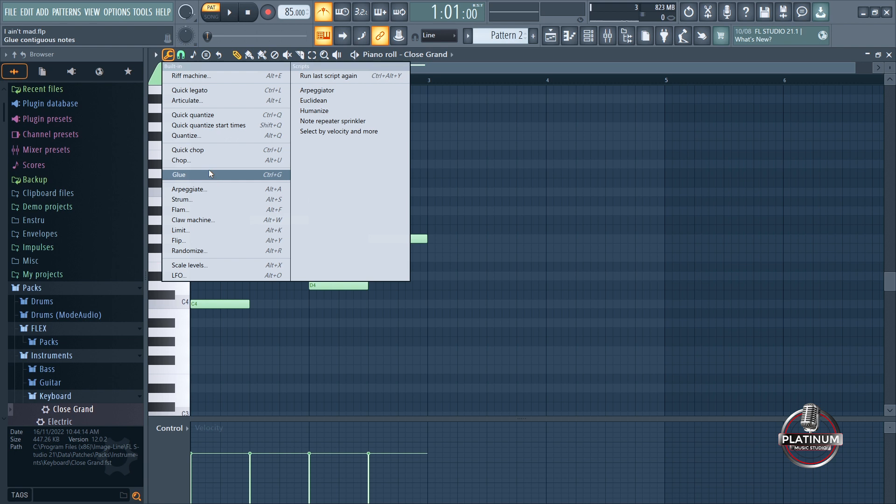
left_click(196, 160)
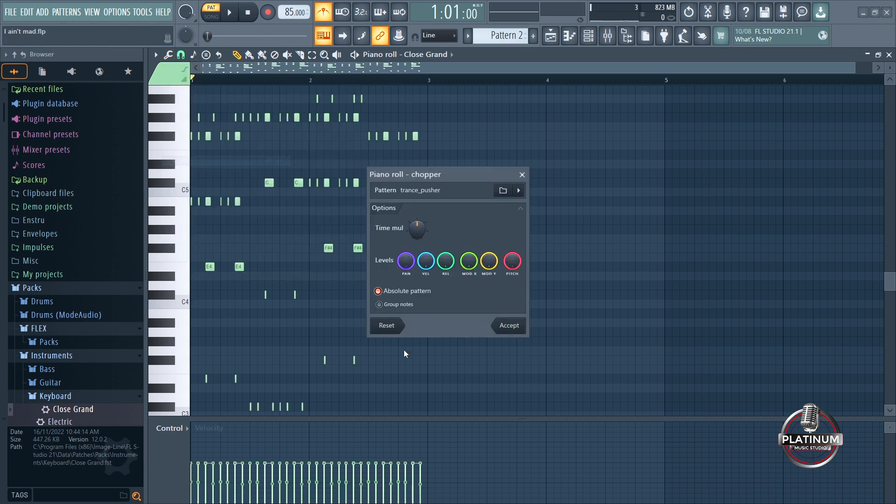
left_click(496, 325)
left_click(231, 17)
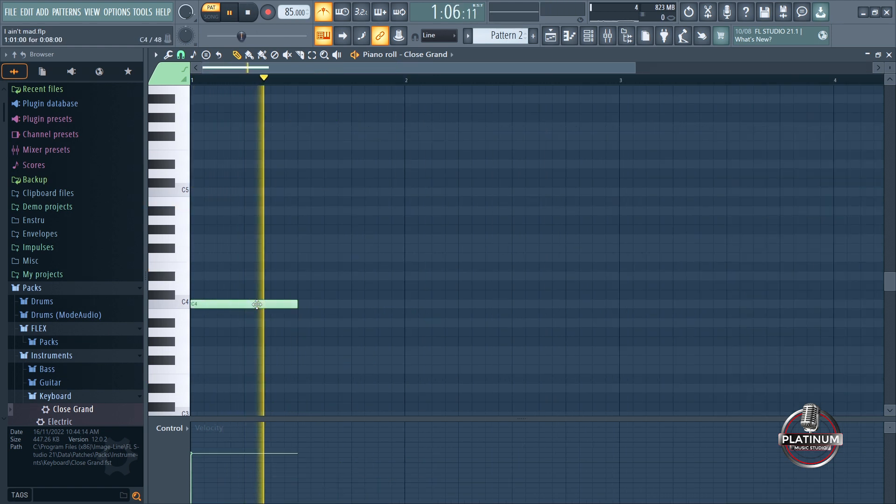
Fill the second half of bar 1 with two quarter-bar C4 notes directly after the first C4 note
left_click(300, 304)
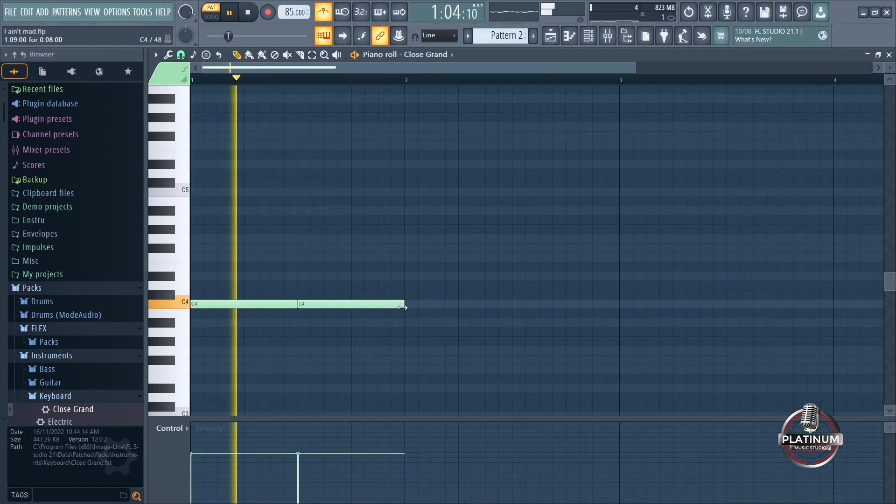
left_click_drag(402, 308, 352, 308)
left_click(375, 304)
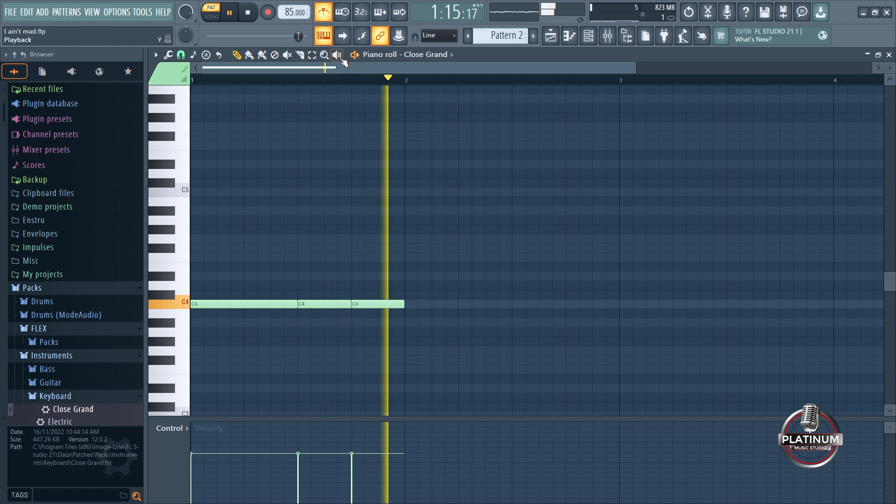
Select the three adjacent C4 notes in bar 1 and glue them together
left_click(312, 55)
left_click_drag(391, 292, 201, 322)
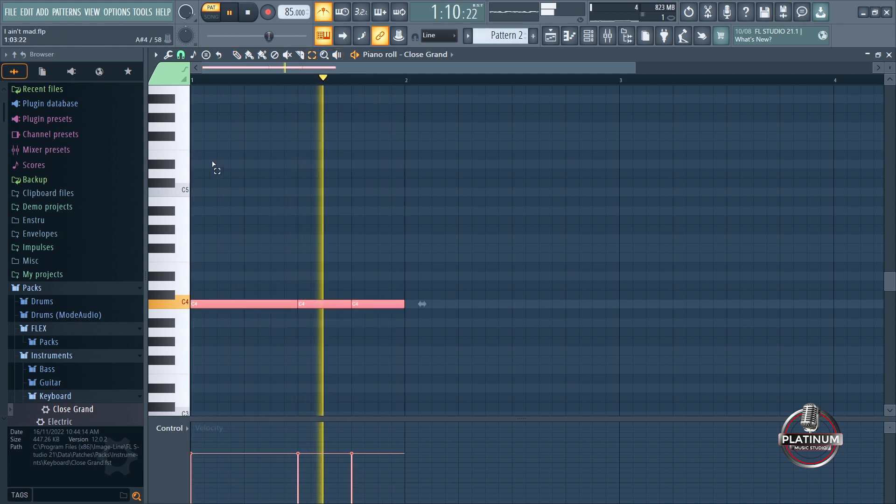
left_click(167, 56)
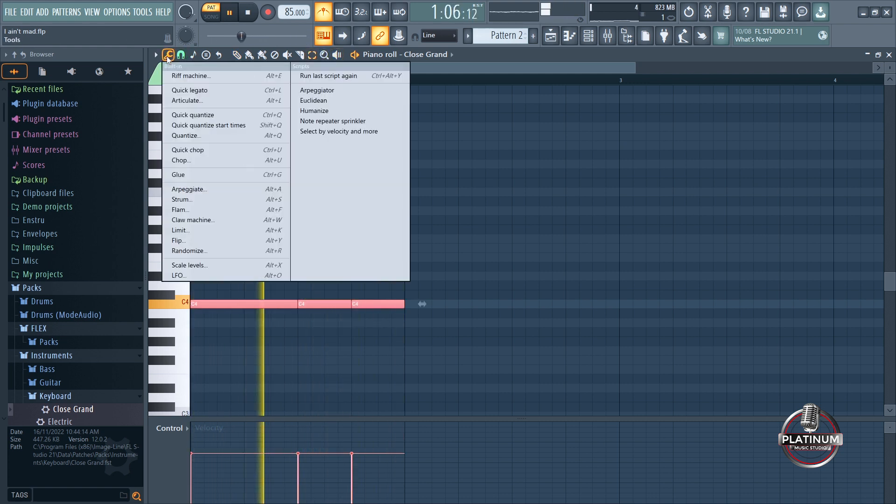
left_click(187, 175)
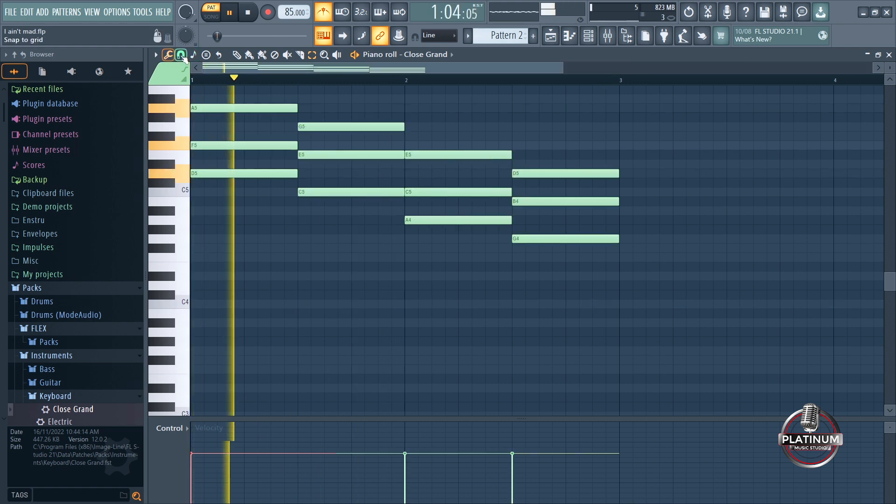
Apply the Arpeggiator to the four half-bar chords using the Oxygene pattern from the 1 note folder
left_click(169, 55)
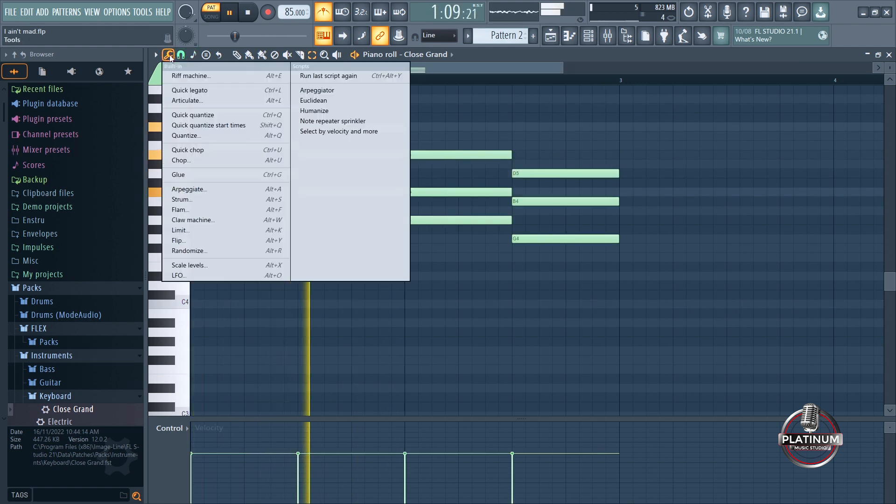
left_click(198, 189)
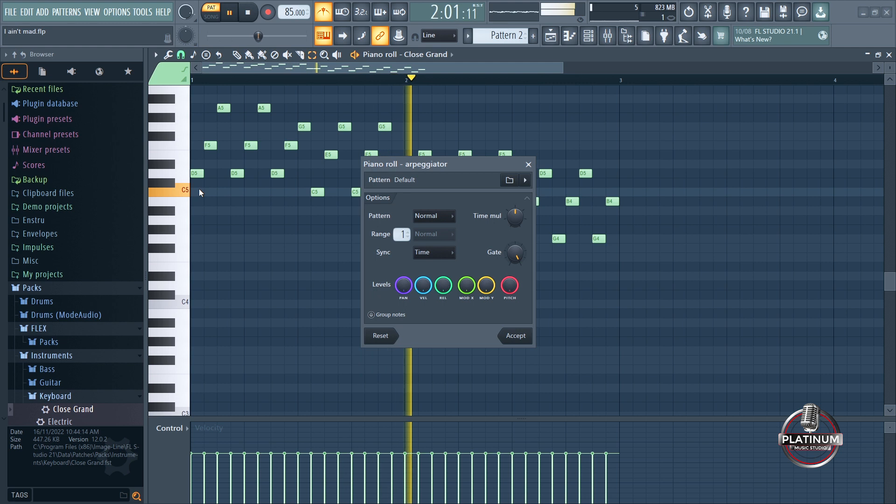
left_click(510, 180)
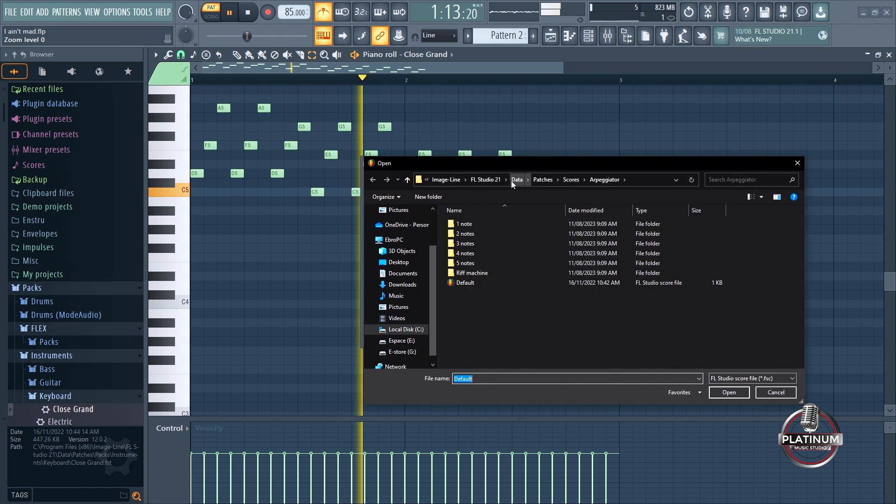
double_click(470, 224)
left_click(474, 226)
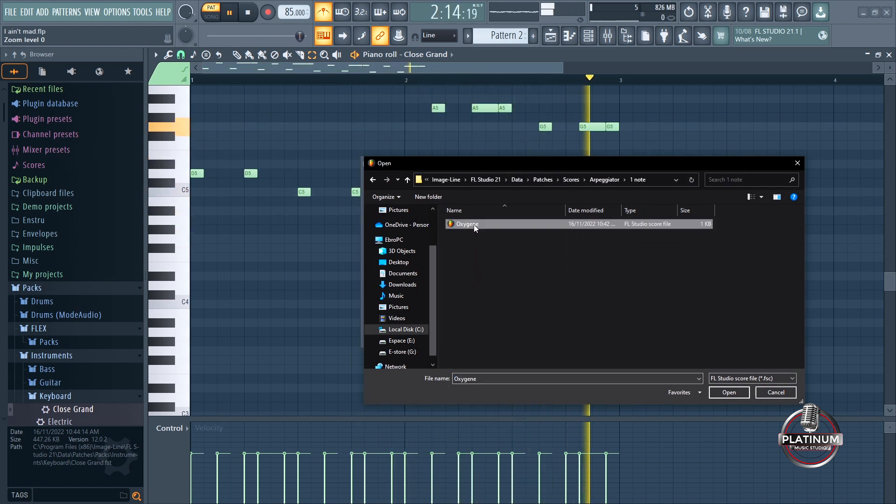
Preview the Simple arpeggio pattern from the 2 notes folder on the chords
left_click(610, 182)
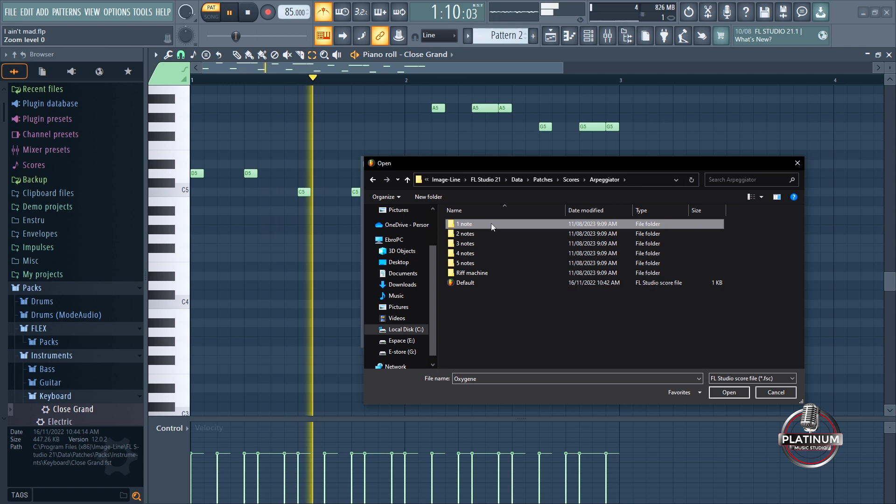
left_click(474, 232)
double_click(473, 232)
left_click(474, 222)
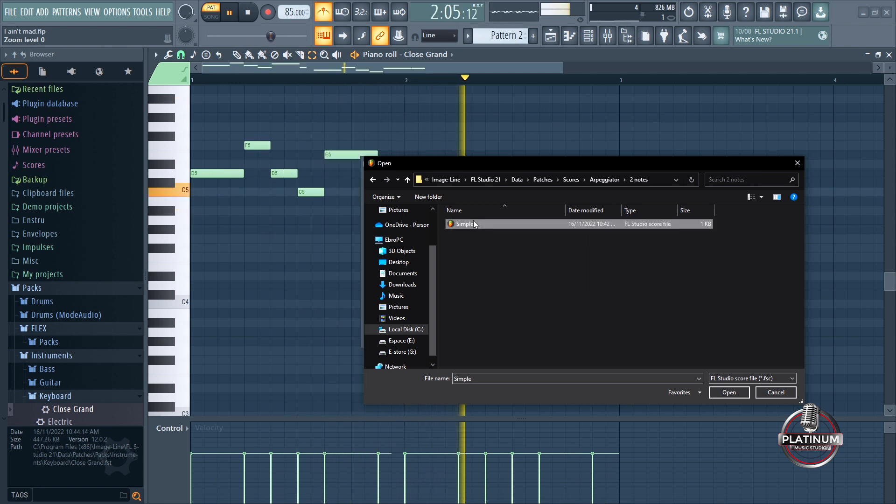
Preview the 13- 2, Trance 2, Trance 3, Trance 4 and Trance 6 arpeggio patterns from the 3 notes folder
left_click(605, 179)
double_click(465, 244)
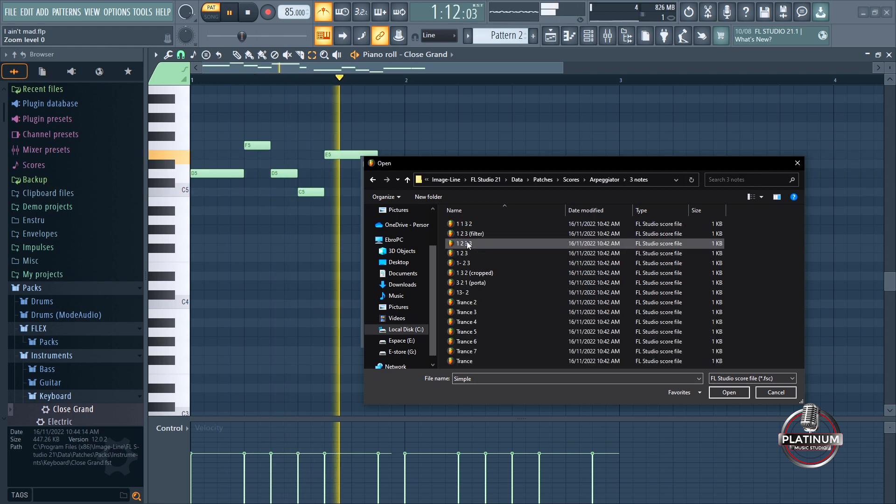
left_click(464, 293)
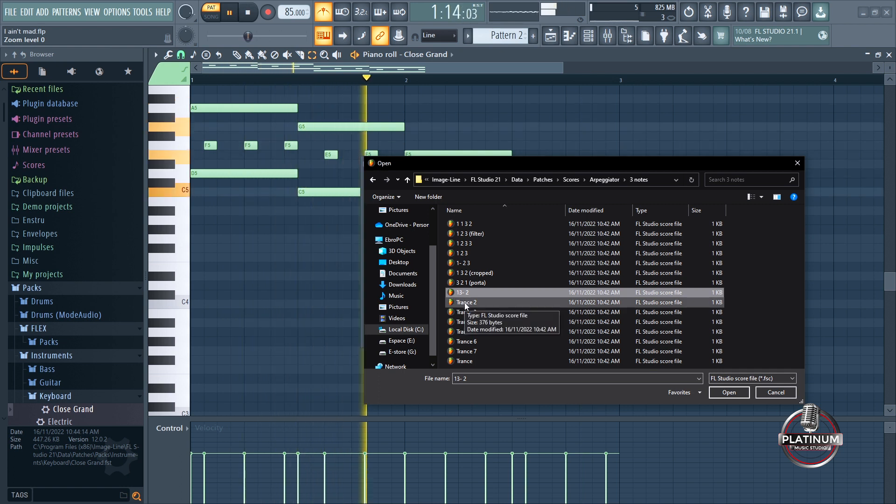
left_click(466, 303)
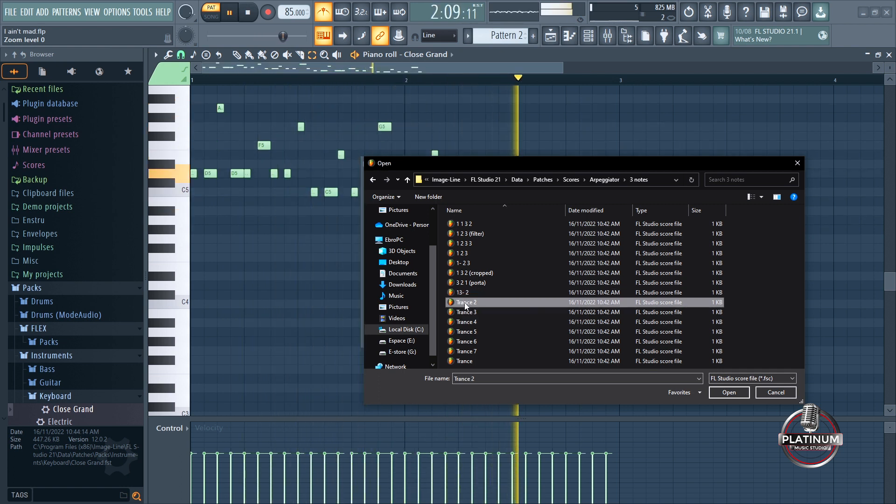
left_click(476, 316)
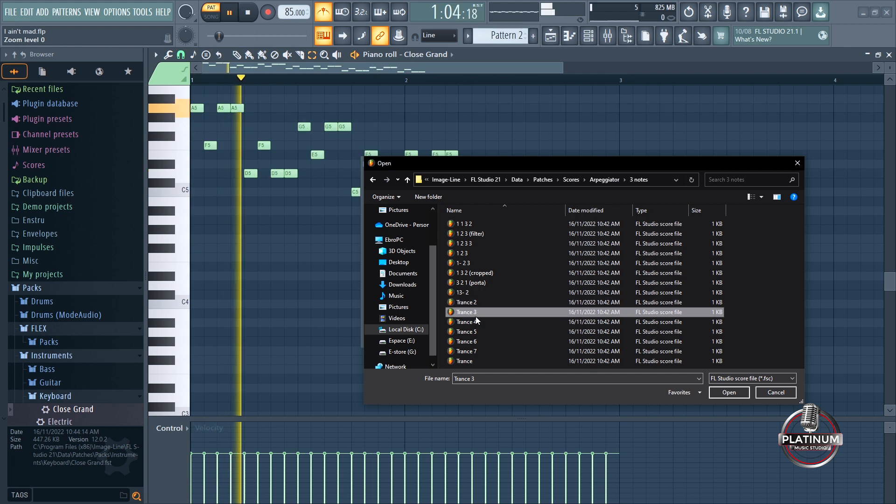
left_click(475, 323)
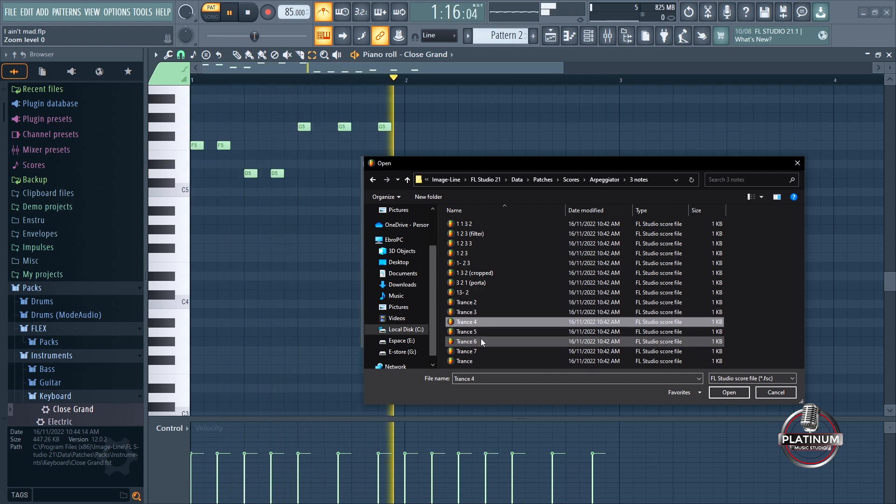
left_click(482, 342)
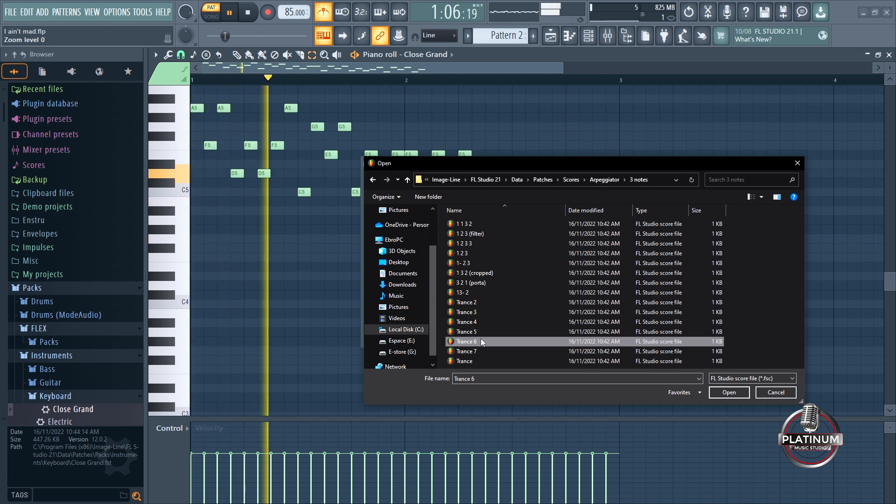
Load the Trance pattern from the 3 notes folder and apply the arpeggio to the chords
left_click(475, 359)
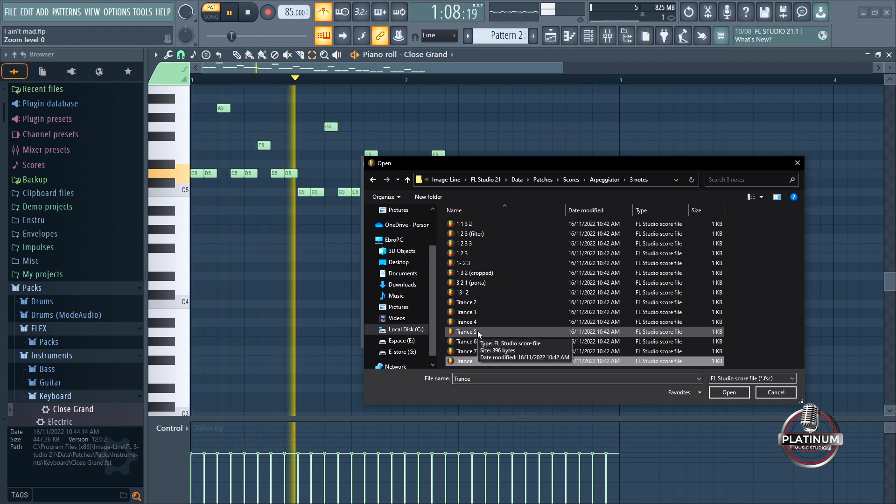
left_click(725, 393)
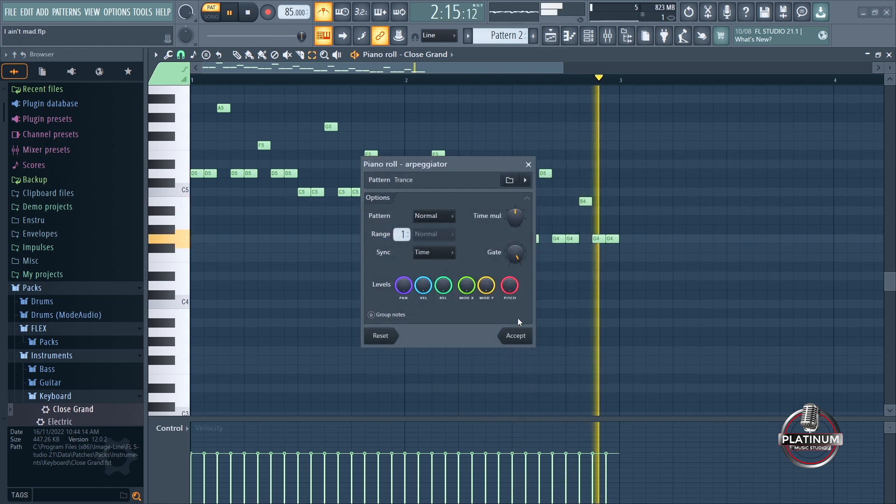
left_click(516, 335)
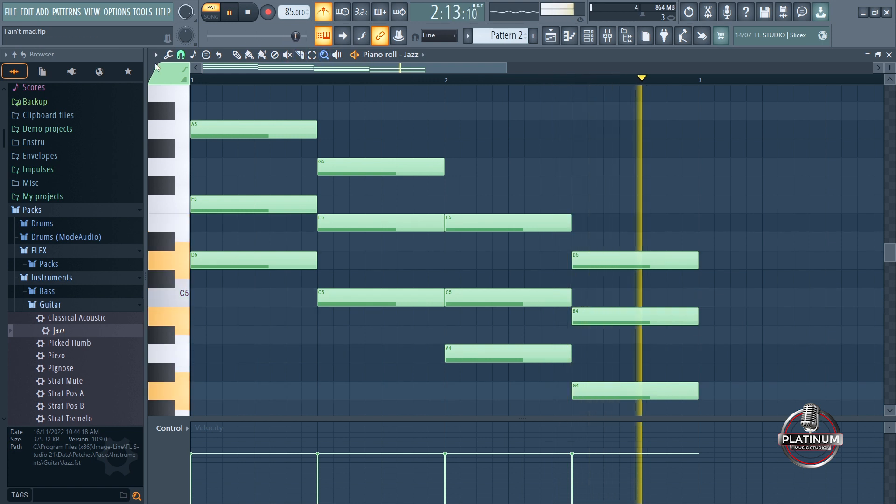
Strum the four half-bar chords with a raised start time strength and Preserve end enabled
left_click(173, 56)
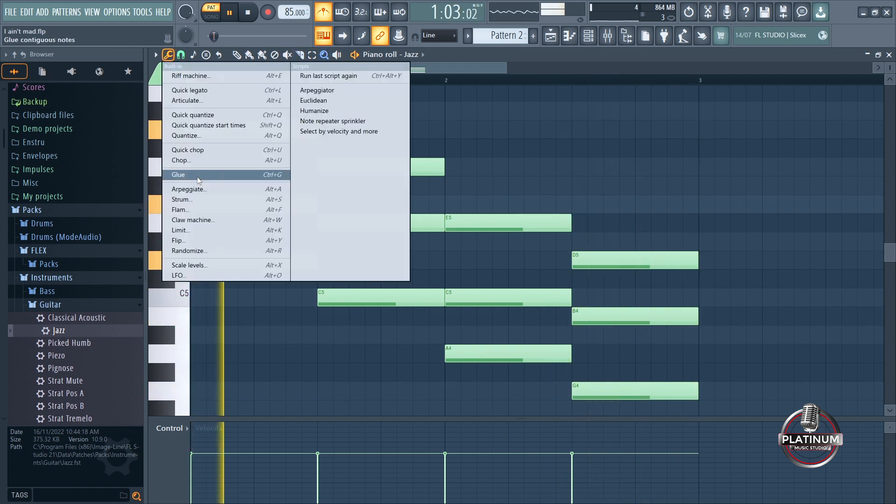
left_click(212, 201)
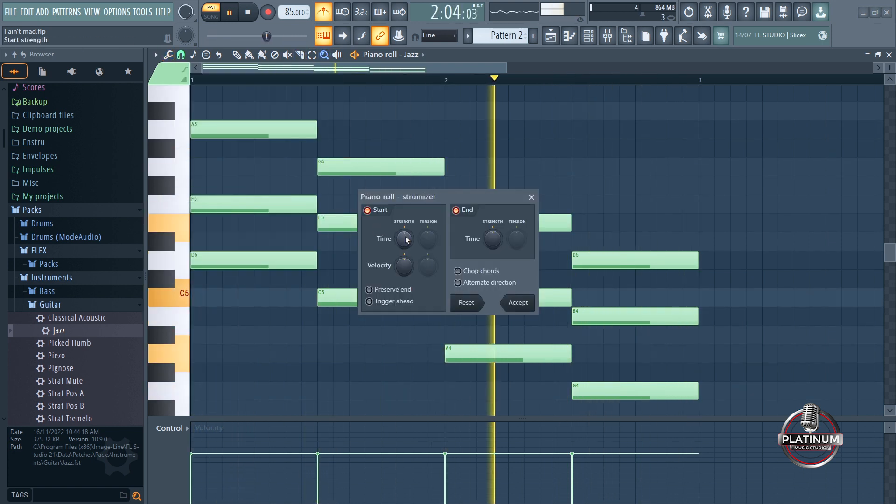
scroll(406, 240, "up", 3)
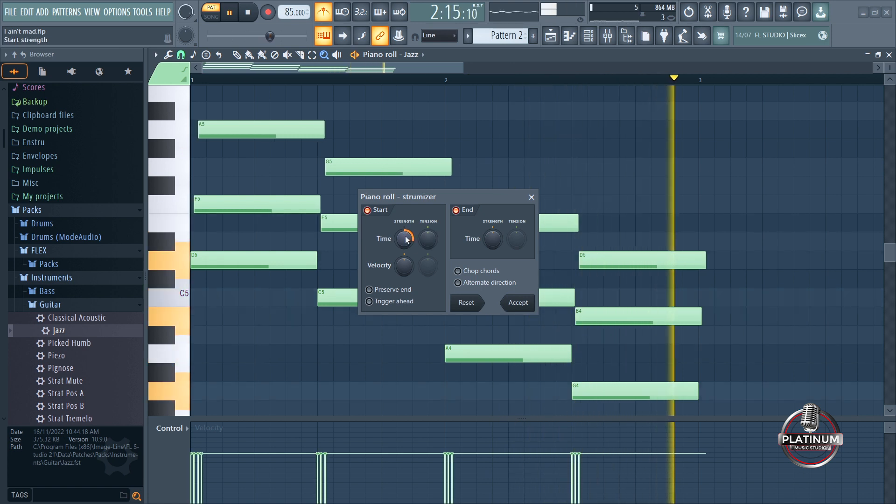
scroll(406, 240, "up", 2)
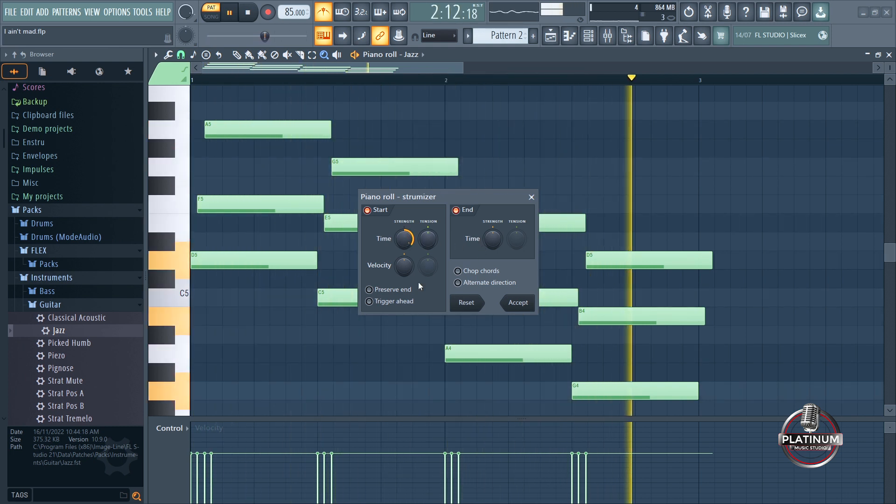
left_click(370, 290)
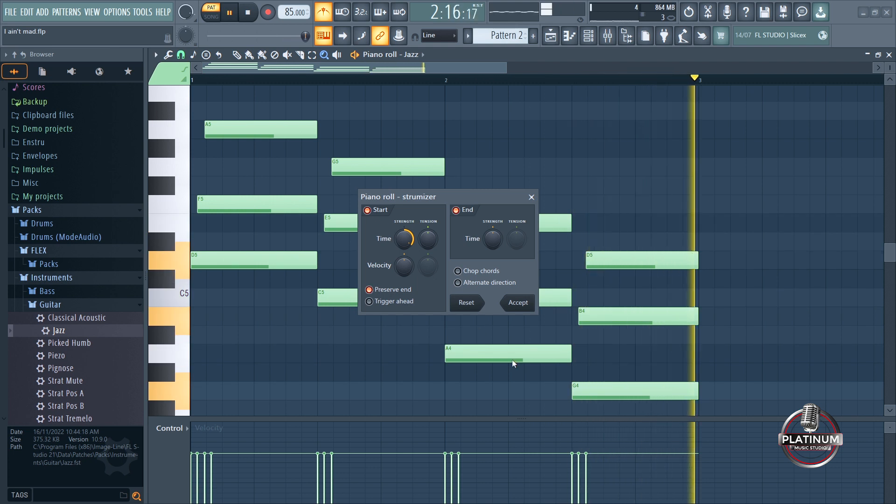
left_click(517, 303)
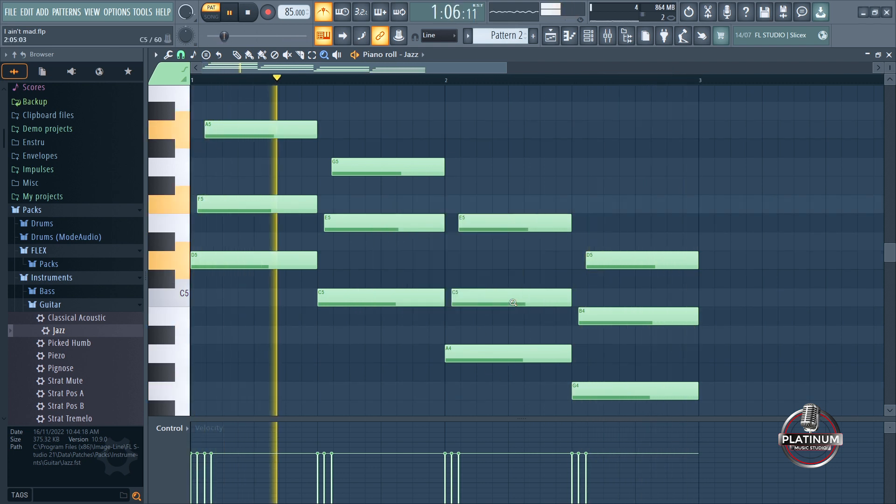
Stop playback, apply Flam to the strummed chords with Absolute time and Group notes on, and play the result
left_click(256, 17)
left_click(181, 54)
left_click(166, 56)
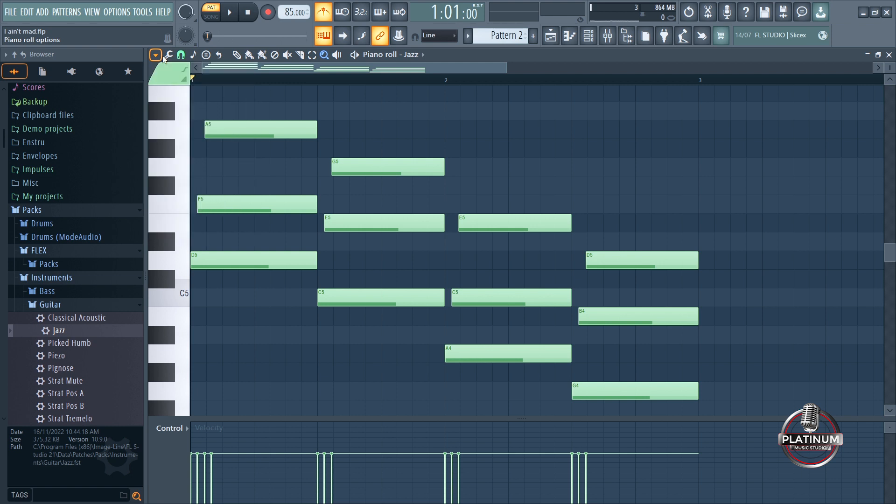
left_click(167, 55)
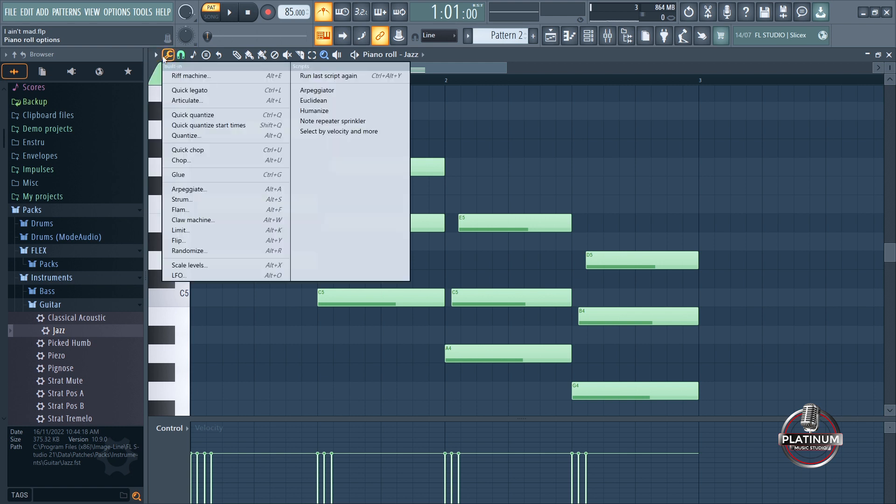
left_click(169, 209)
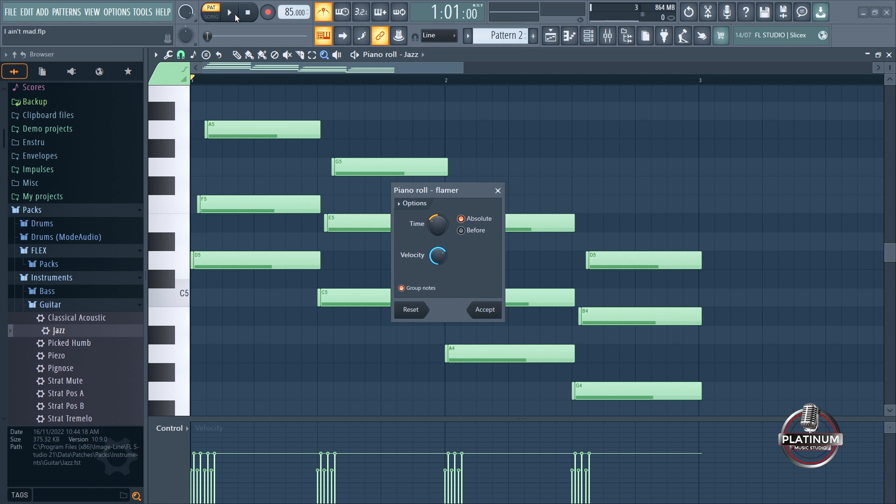
left_click(486, 309)
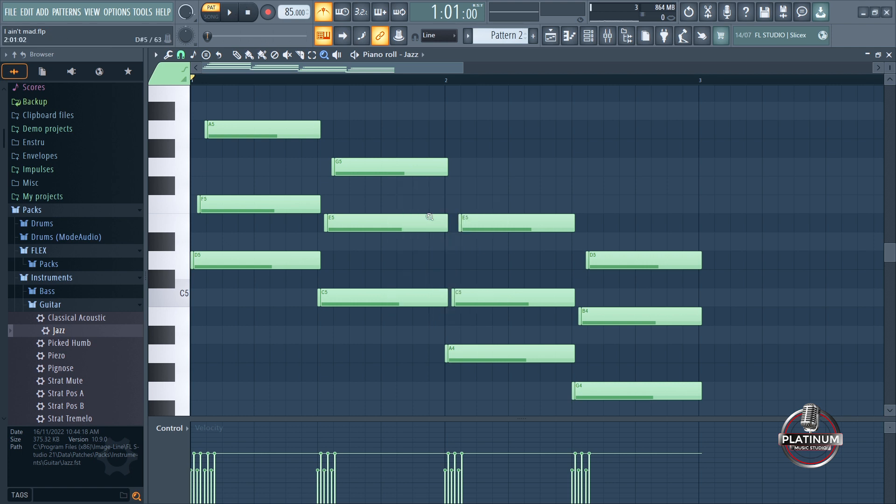
left_click(230, 13)
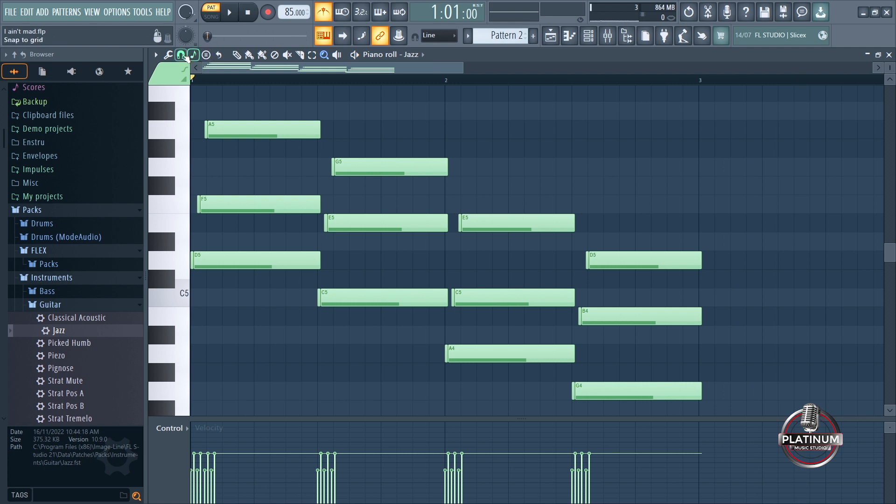
Open the Claw machine on the flammed chords and start playback to hear its effect
left_click(169, 55)
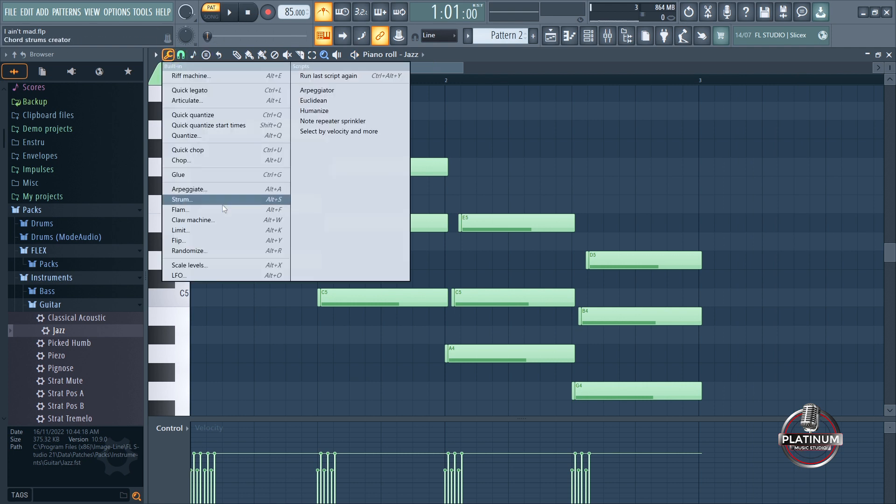
left_click(222, 218)
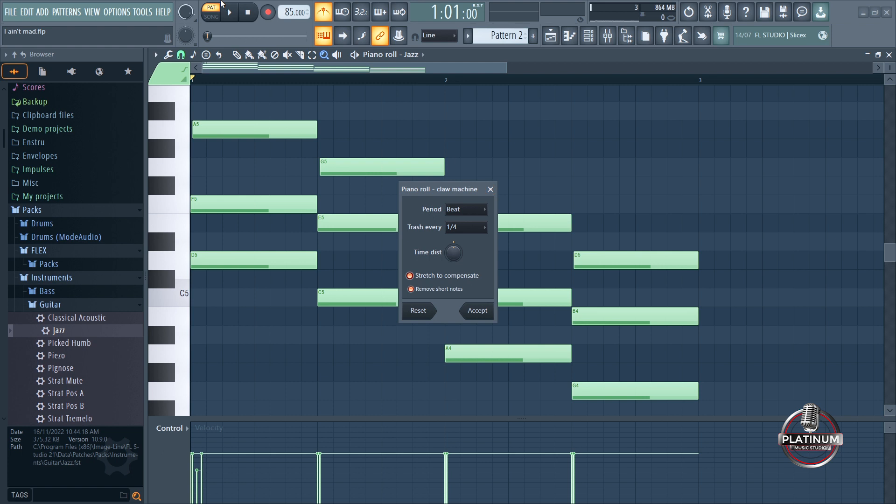
key("space")
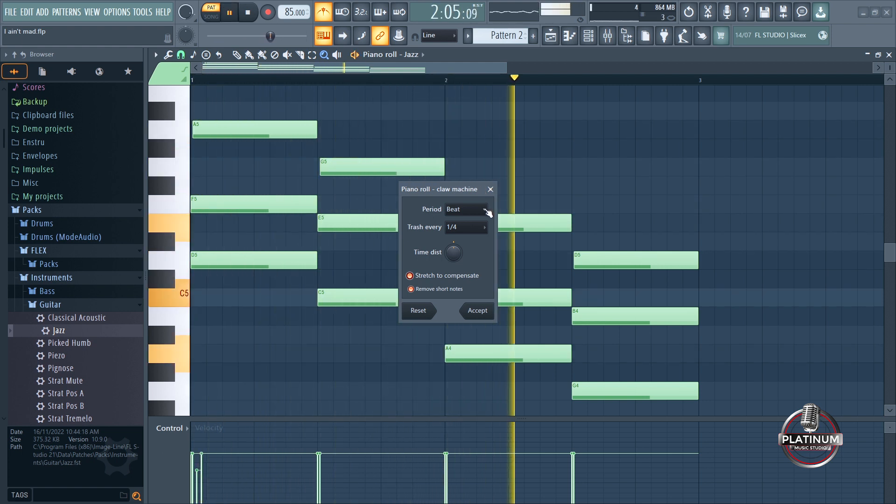
Try a Claw machine period of 2 beats, and return the period to Beat
left_click(464, 211)
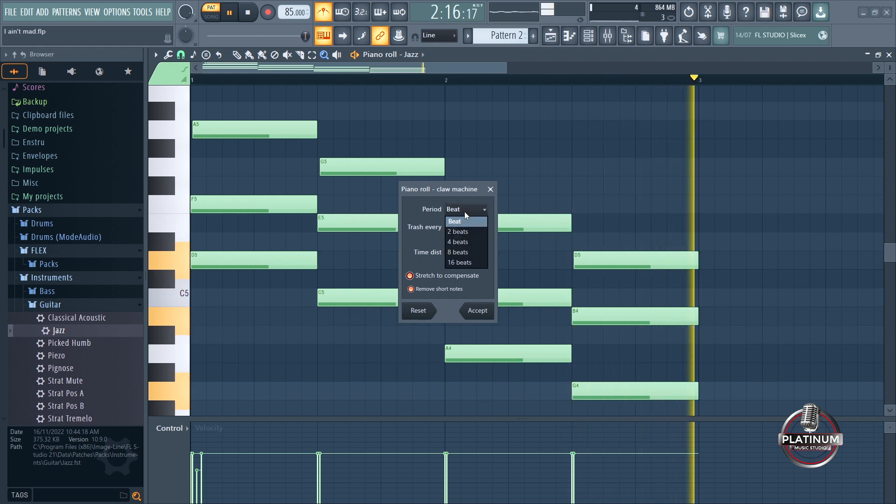
left_click(459, 232)
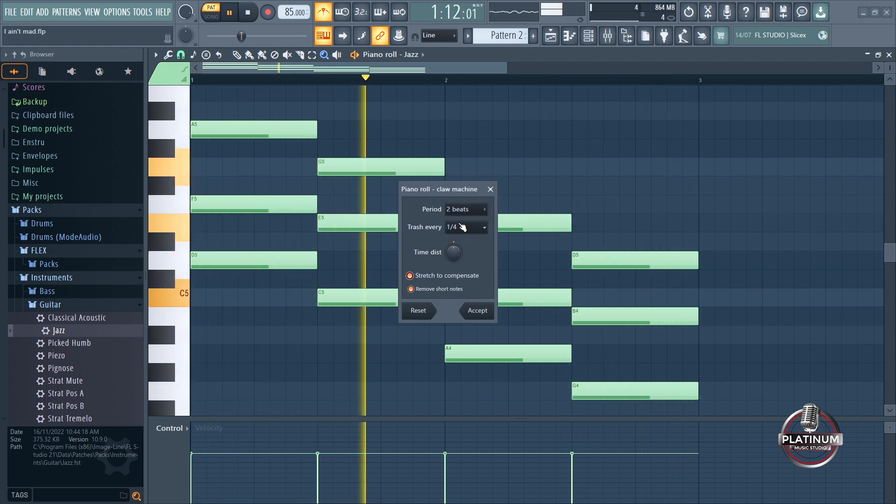
left_click(458, 211)
left_click(459, 220)
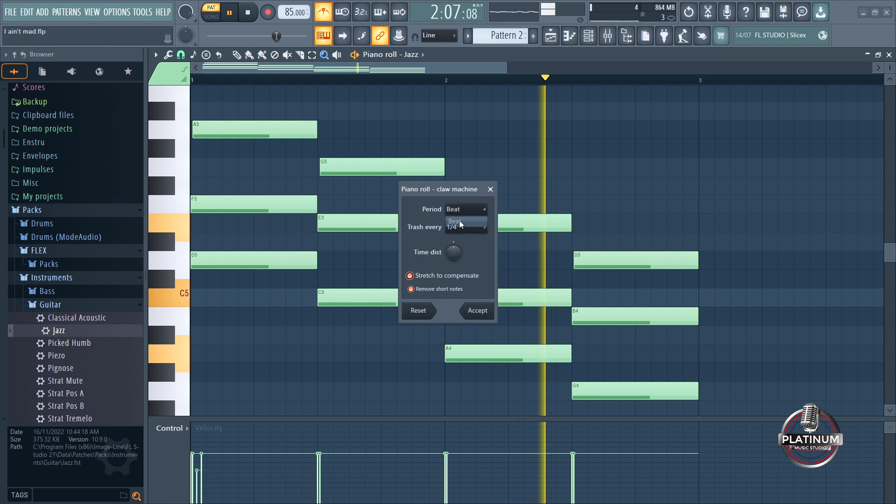
Set the Claw machine to trash every 2/3 and apply it to the chords
left_click(464, 232)
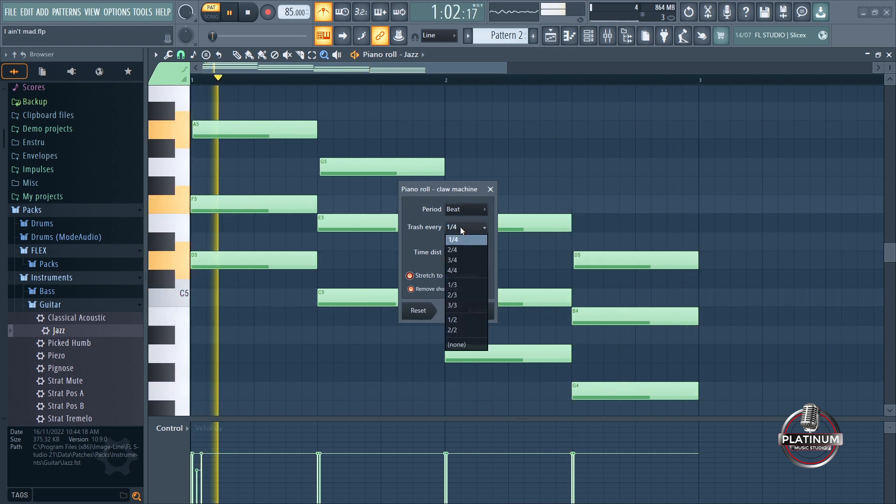
left_click(463, 264)
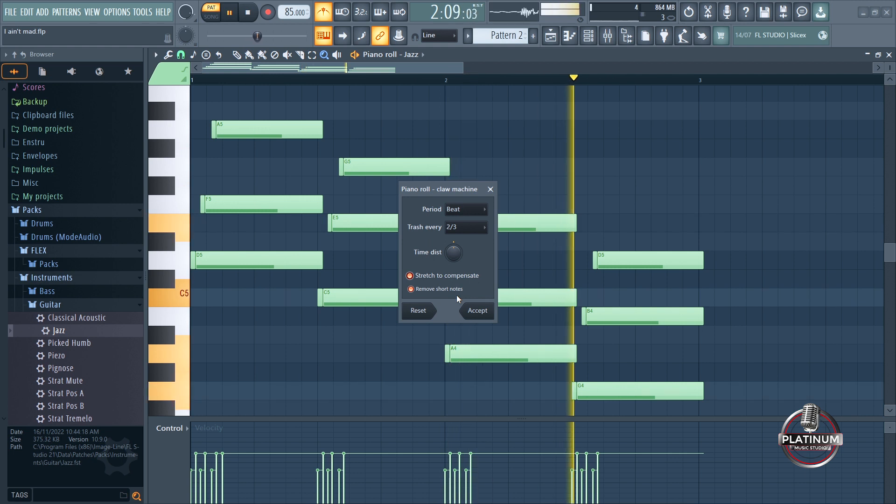
left_click(478, 311)
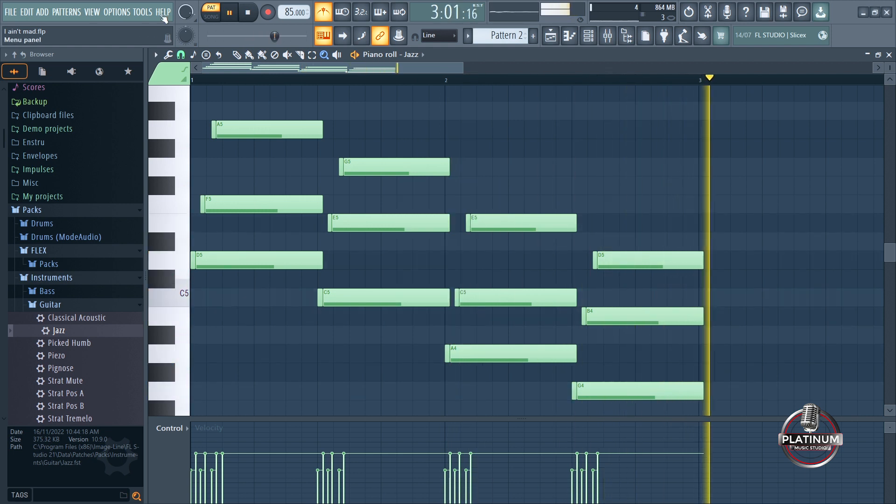
Flip the chord notes vertically, with Flip horizontally turned off, and apply the change
left_click(169, 55)
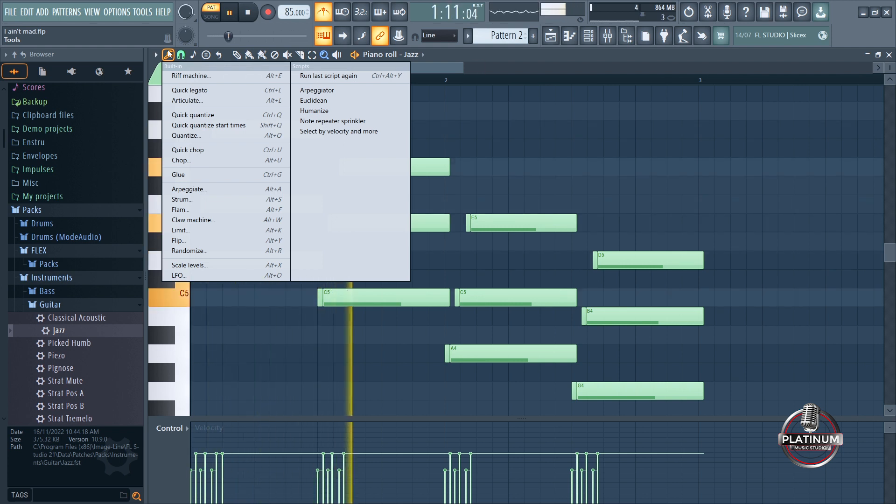
left_click(181, 241)
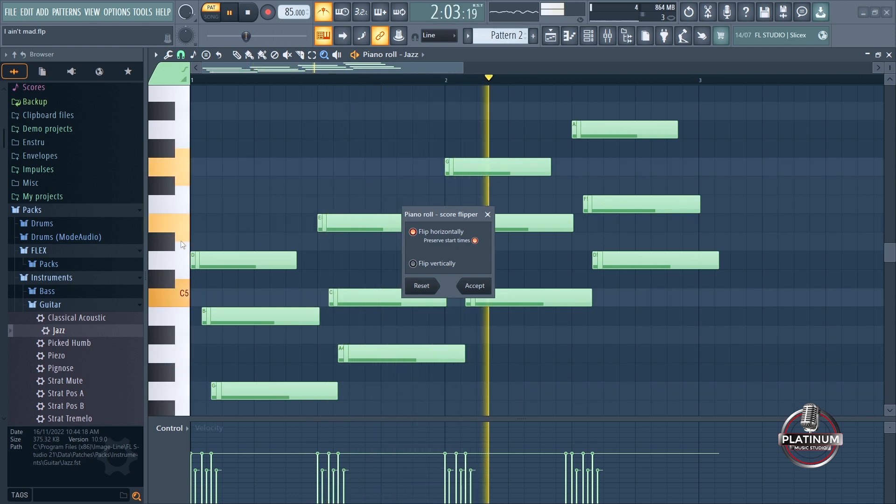
left_click(413, 264)
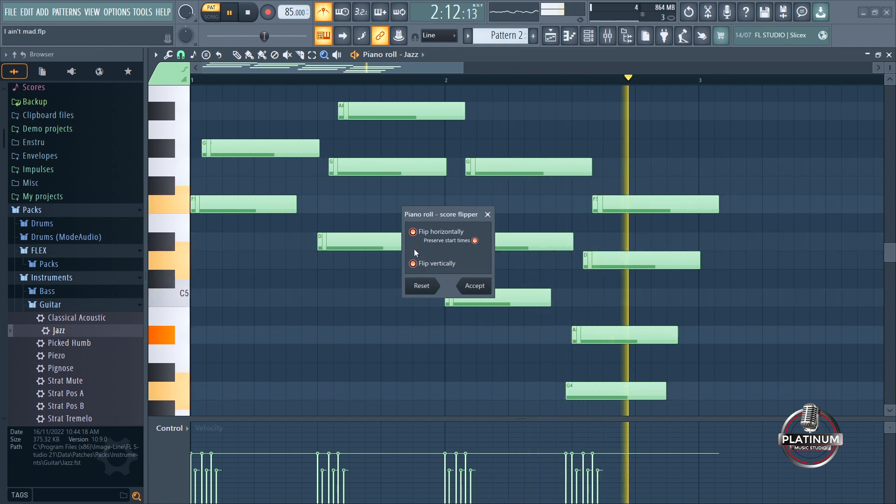
left_click(413, 264)
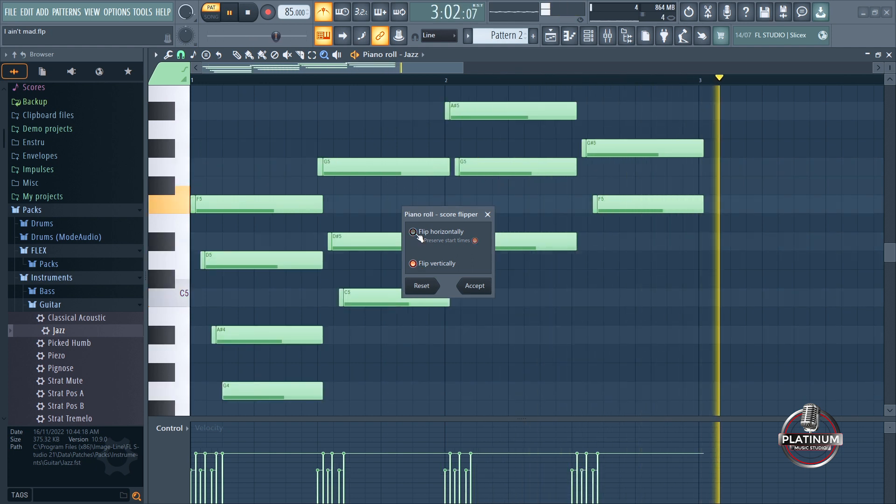
left_click(480, 290)
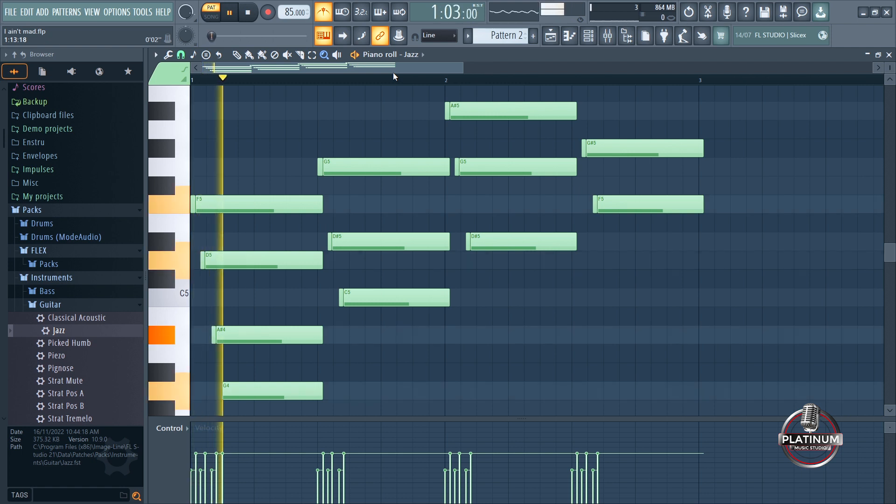
Delete all the flipped notes from the Jazz piano roll and clear the selection
key("ctrl+a")
key("Delete")
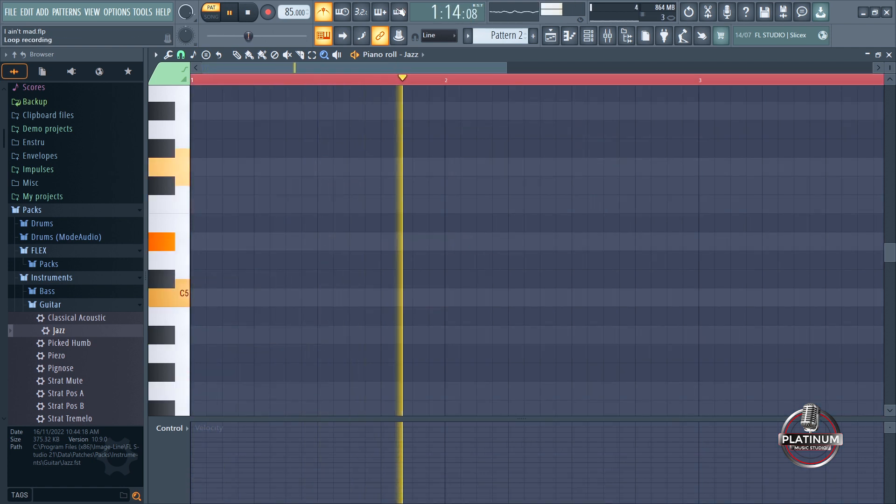
key("ctrl+d")
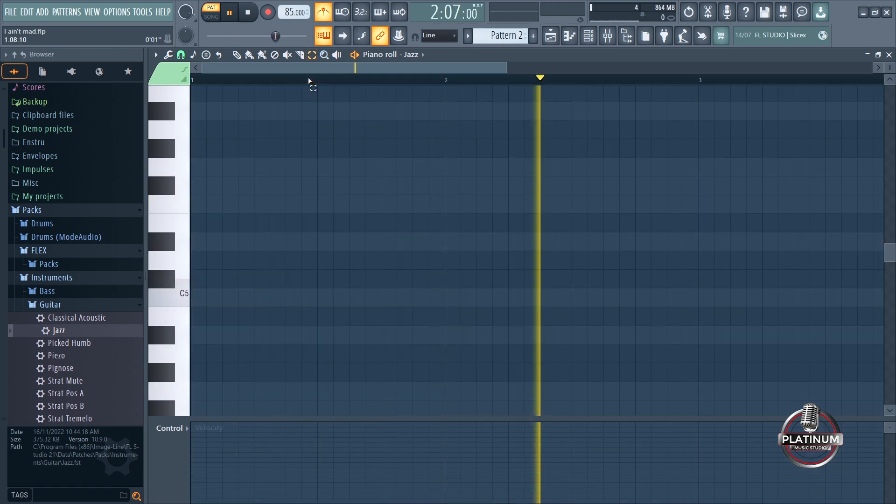
Generate notes with the Randomizer in the empty Jazz piano roll, using key C and the Major pentatonic scale
left_click(168, 54)
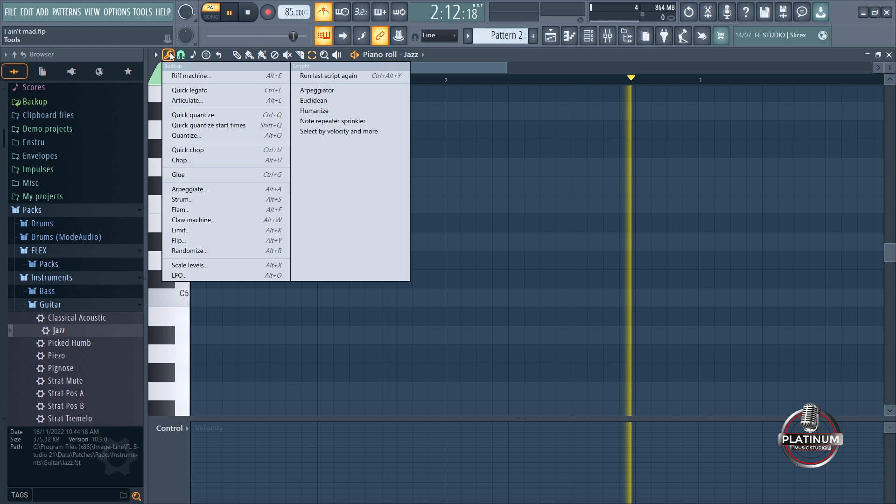
left_click(203, 251)
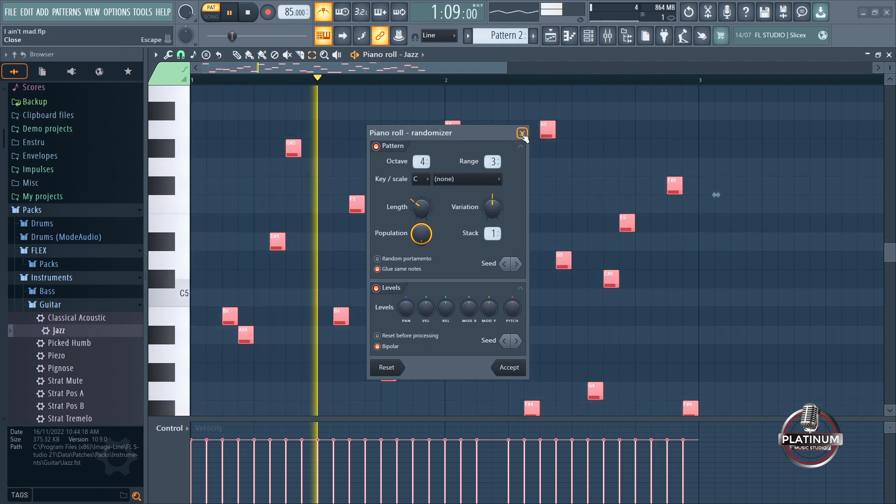
left_click(456, 183)
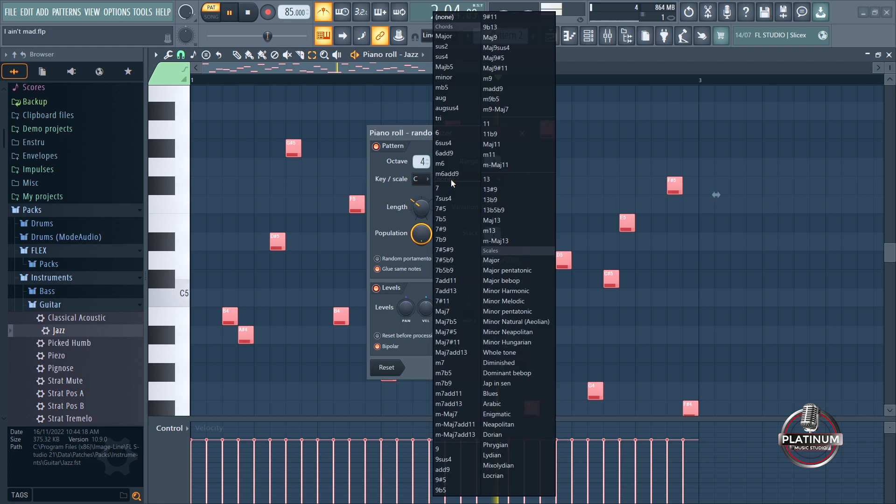
left_click(500, 270)
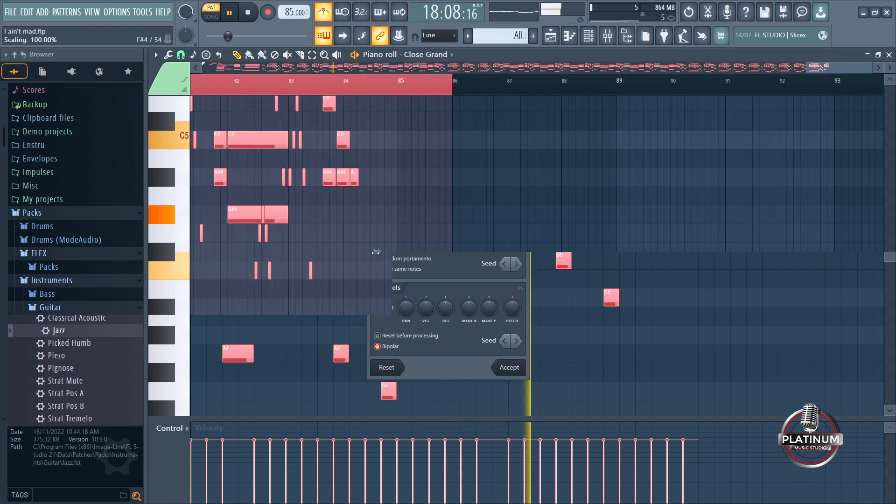
Select all Close Grand notes, try compressing them in time with the note scaling handle, and undo the resize
left_click_drag(267, 251, 135, 244)
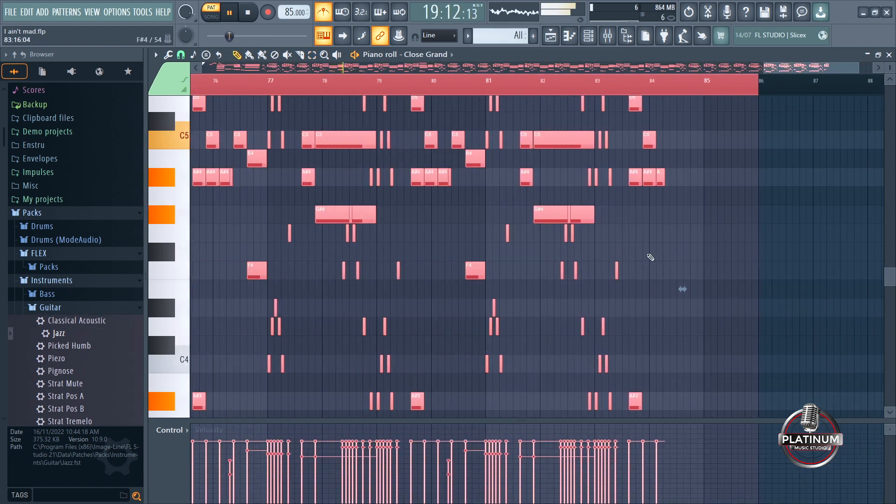
left_click(685, 290, "ctrl")
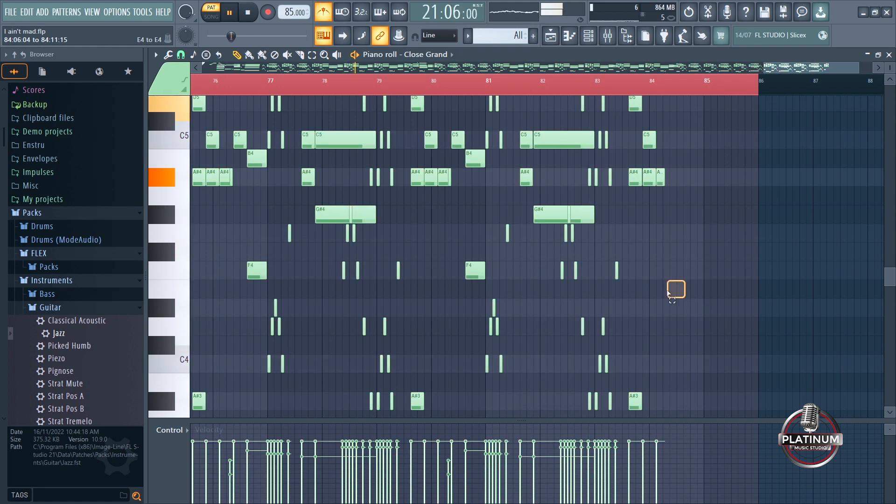
key("ctrl+a")
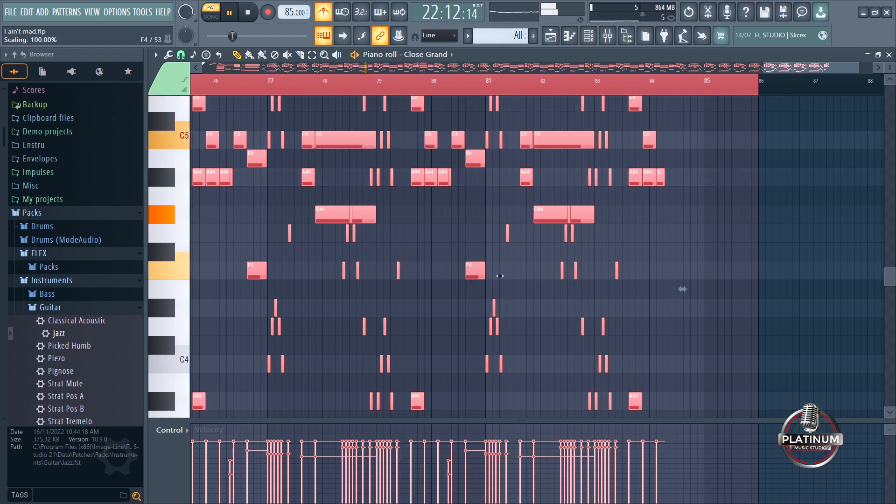
left_click_drag(682, 290, 481, 287)
key("ctrl+z")
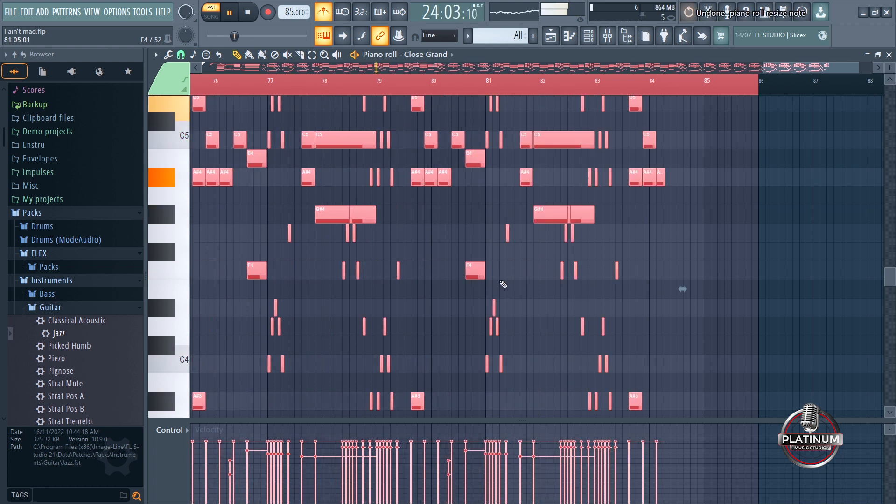
Try compressing the selected Close Grand notes more strongly, undo it, and try the time scaling across the whole arrangement
left_click_drag(684, 290, 335, 300)
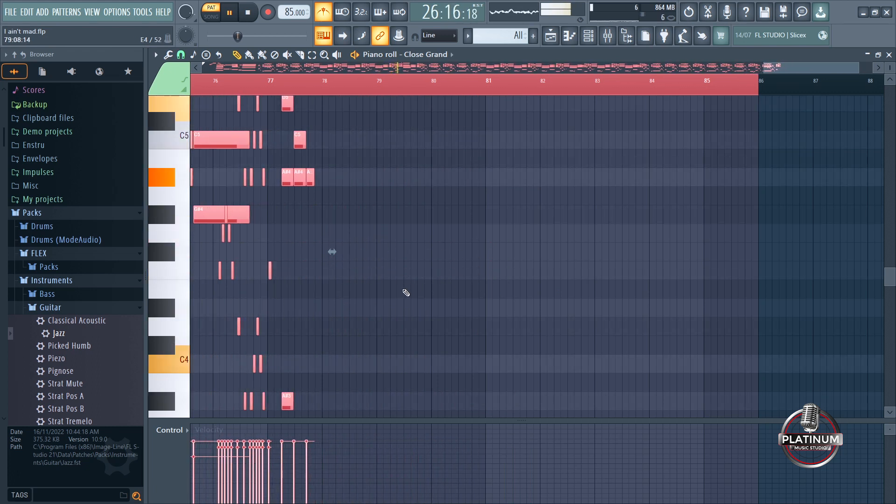
key("ctrl+z")
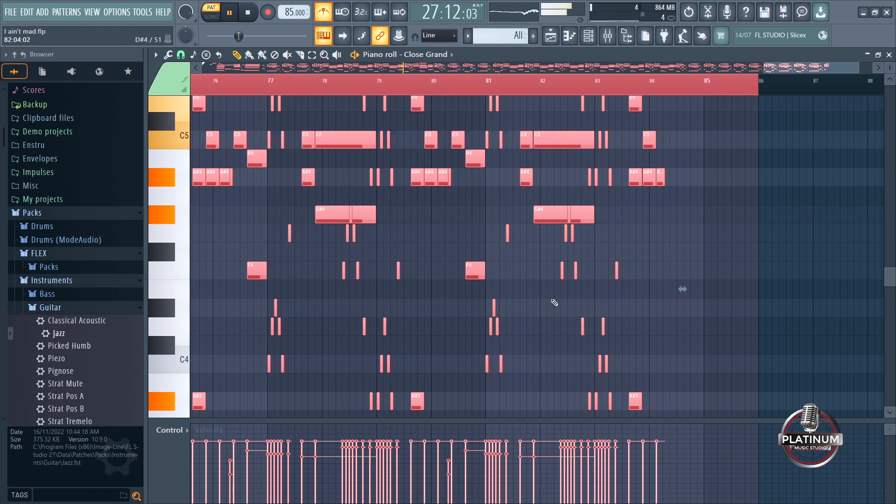
left_click_drag(326, 282, 183, 285)
left_click_drag(737, 70, 202, 70)
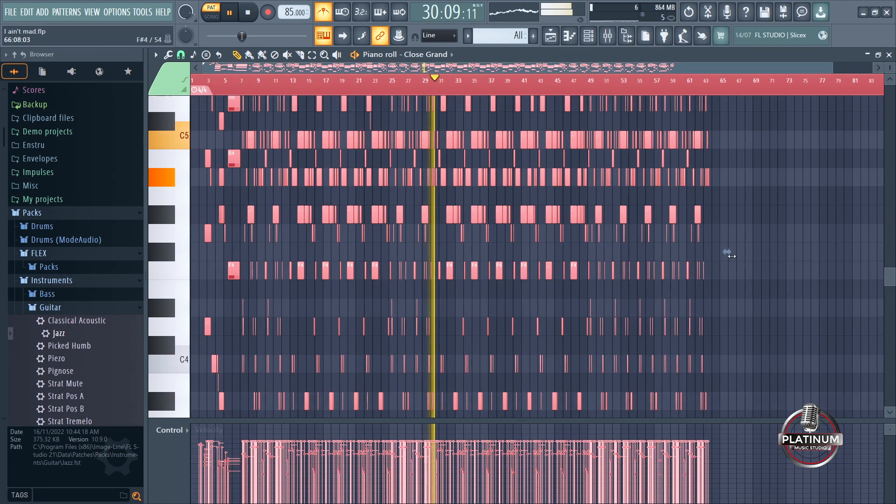
left_click_drag(725, 253, 477, 257)
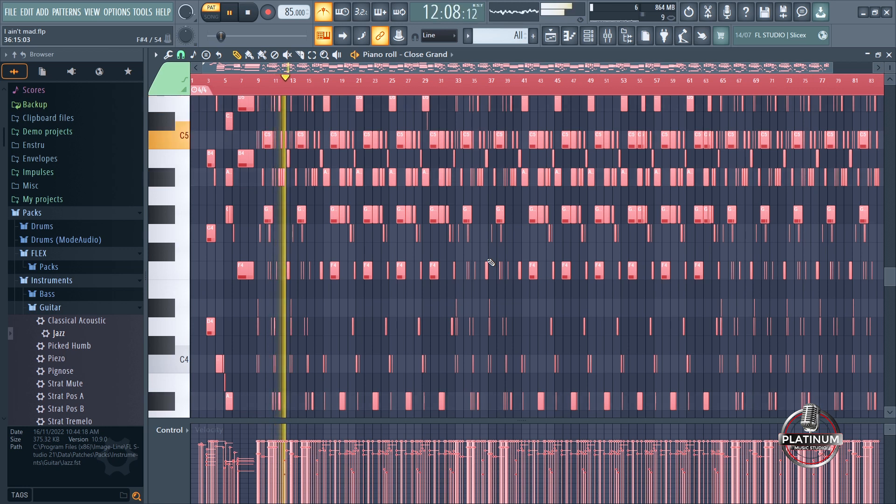
Turn on automatic scrolling so the Close Grand piano roll follows playback, with its opening bars shown closer
left_click_drag(834, 66, 311, 66)
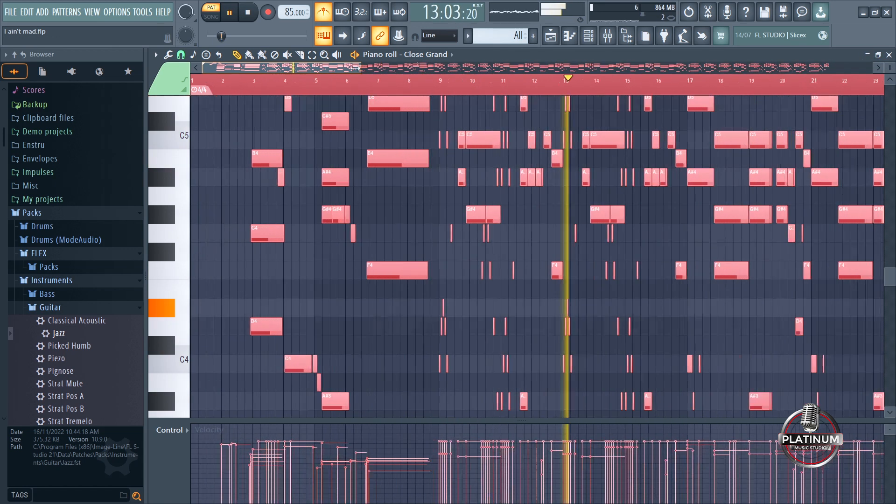
scroll(582, 257, "up", 3)
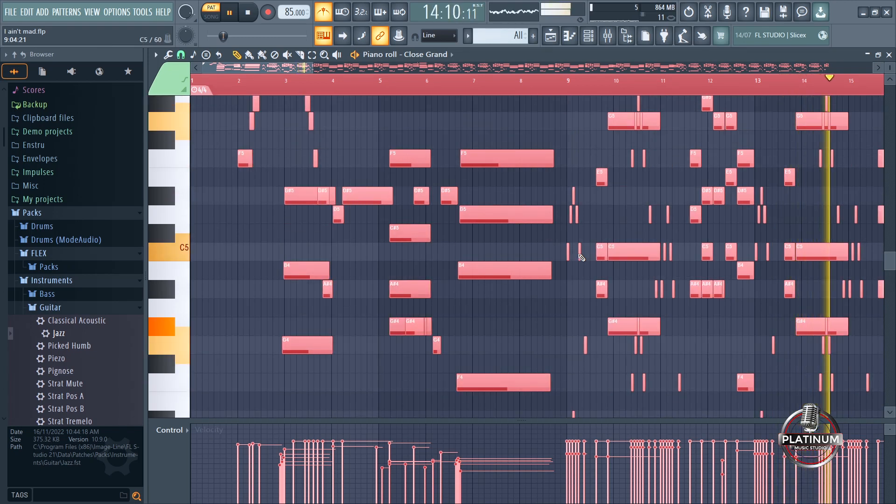
scroll(582, 258, "up", 2)
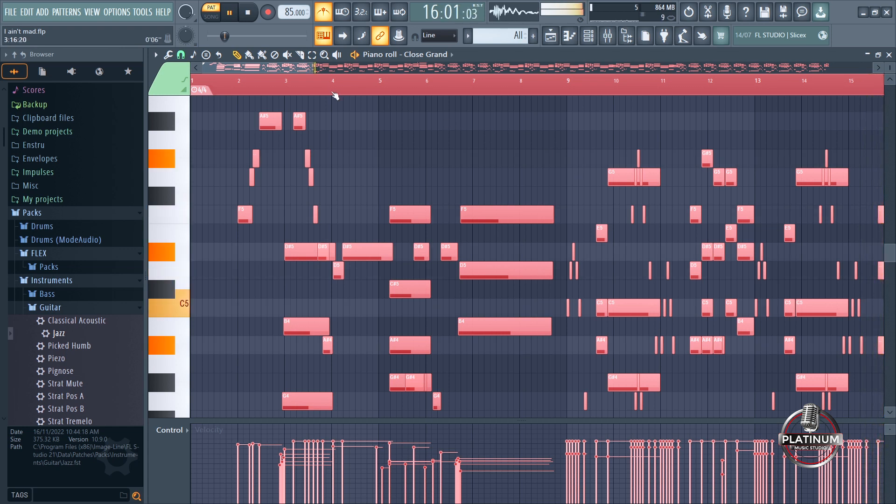
left_click(345, 37)
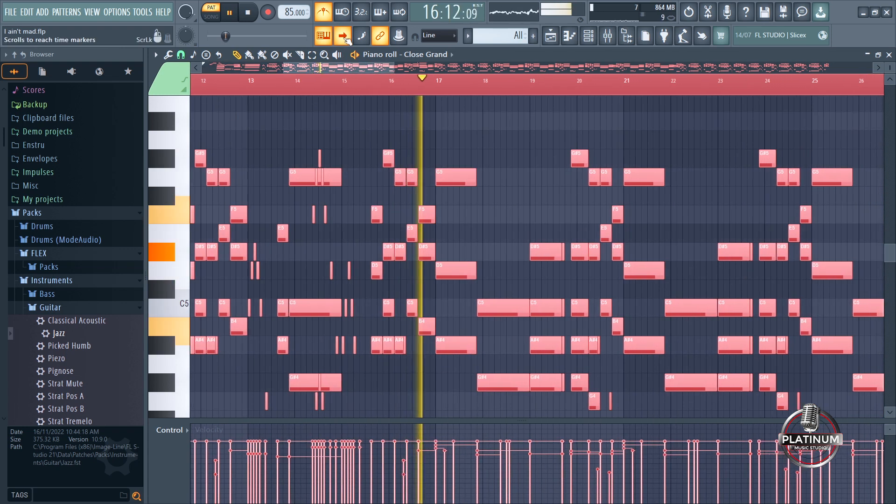
Clear the note and time selections in the Close Grand piano roll and turn automatic scrolling back on
left_click(483, 118)
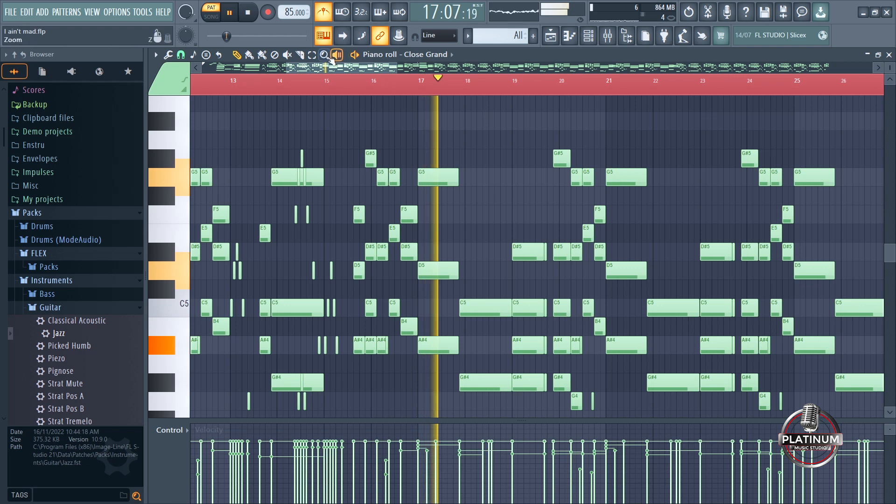
left_click(339, 93)
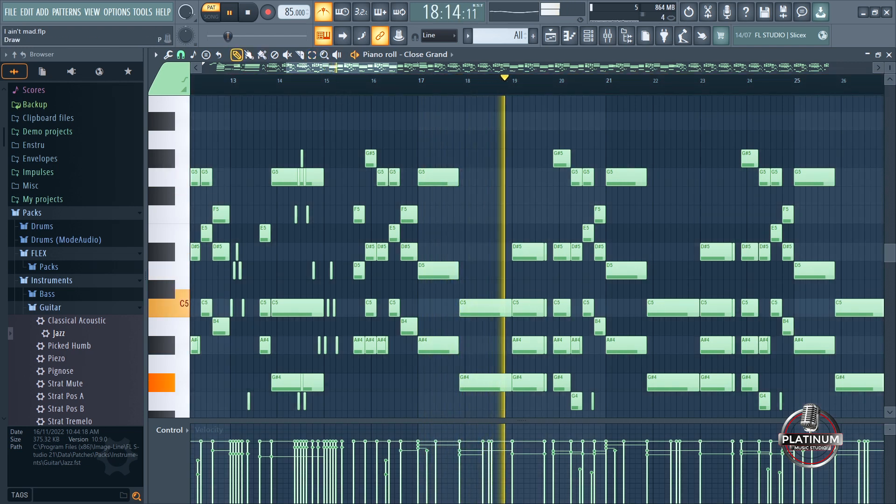
left_click(344, 38)
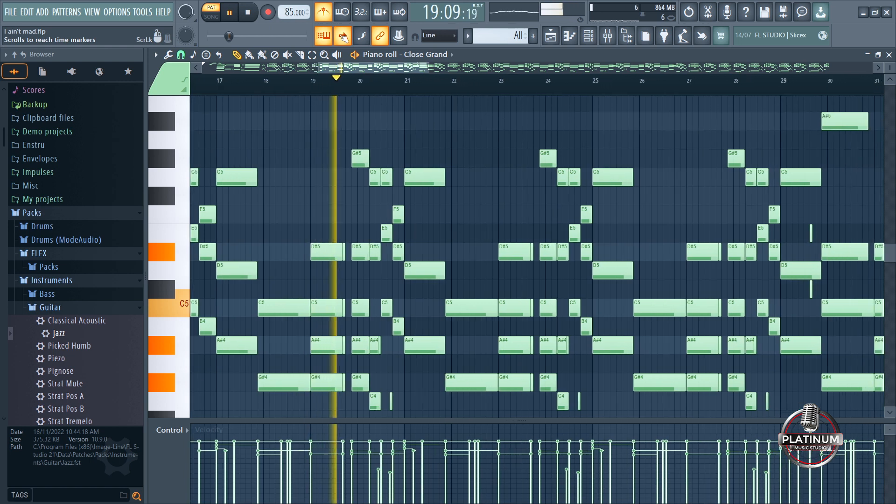